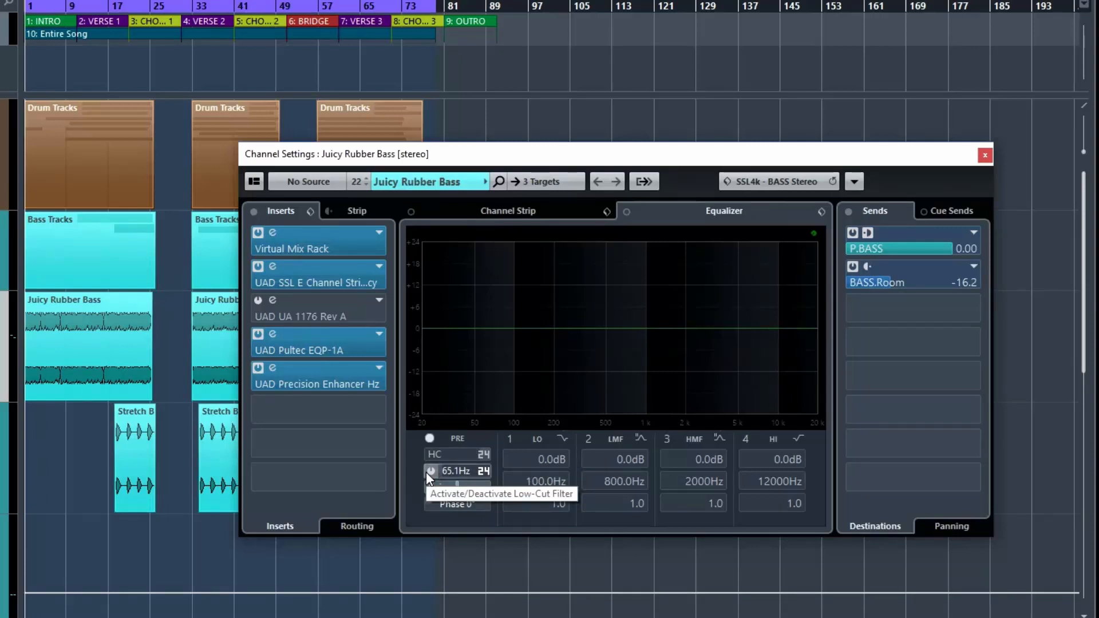
Switch the low-cut filter on and off, and do the same with the high-cut filter in the bass channel's equalizer
left_click(430, 471)
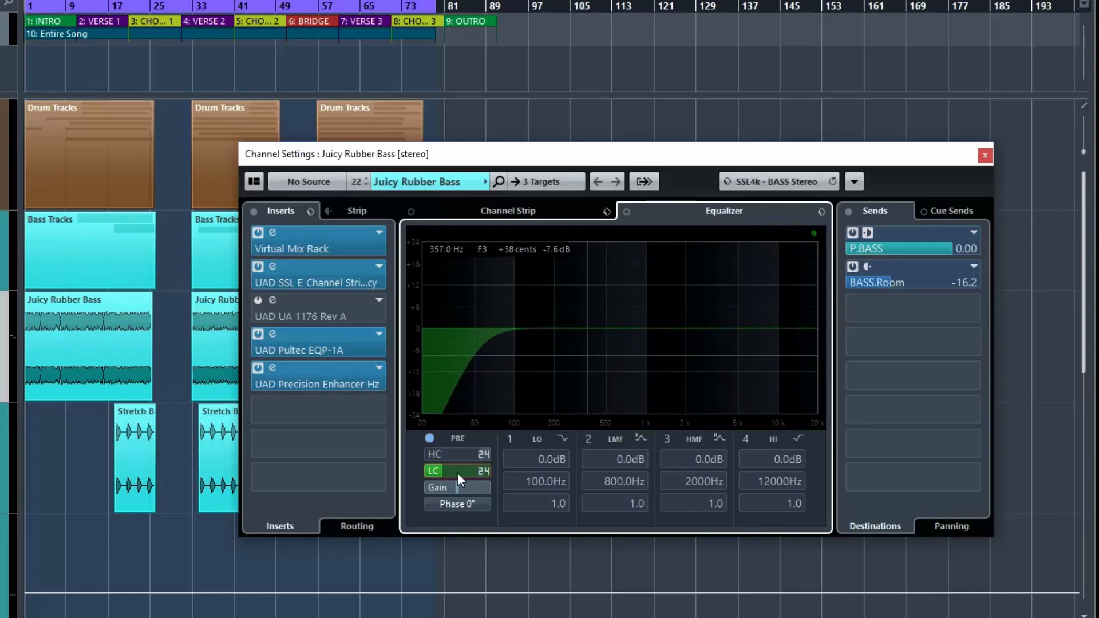
left_click(430, 471)
left_click(430, 454)
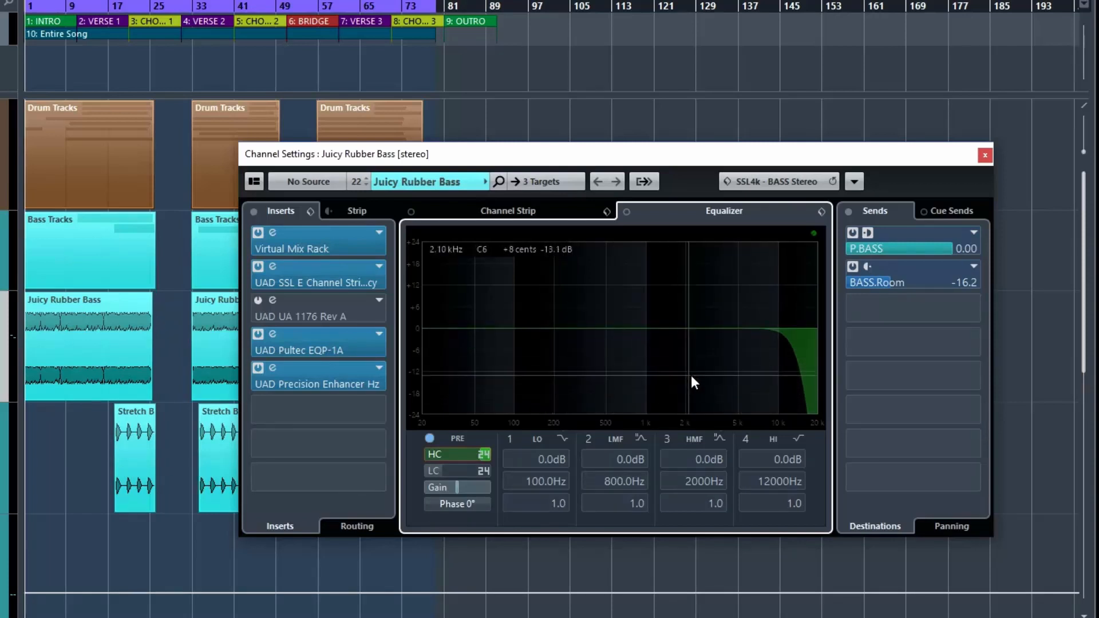
left_click(433, 454)
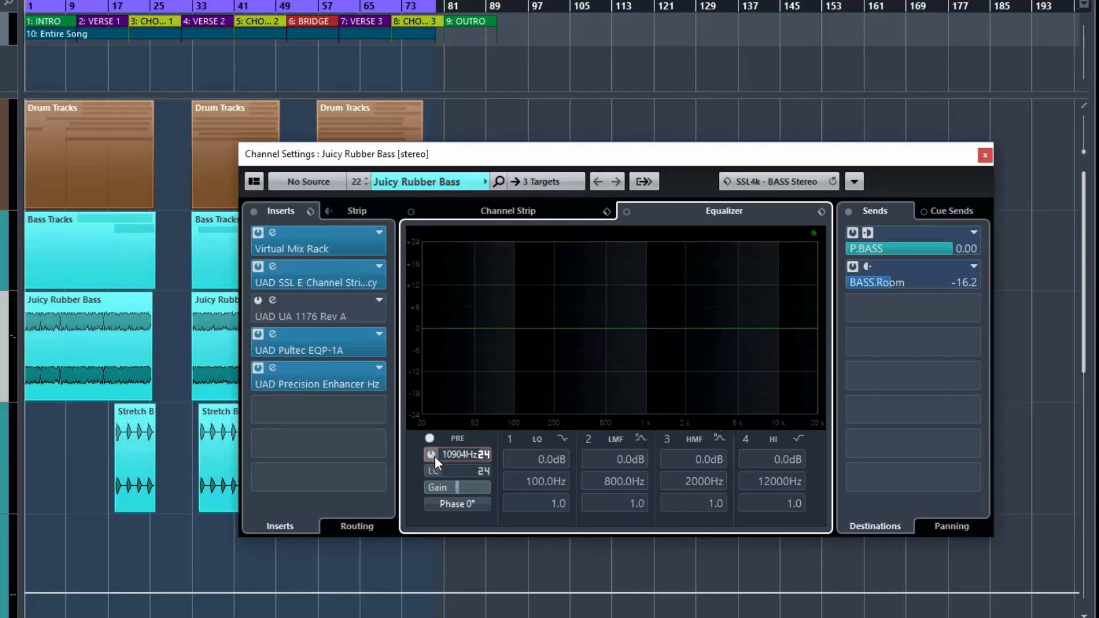
Enable the low-cut filter on the Juicy Rubber Bass channel and set its slope to 6 dB/Oct
left_click(433, 470)
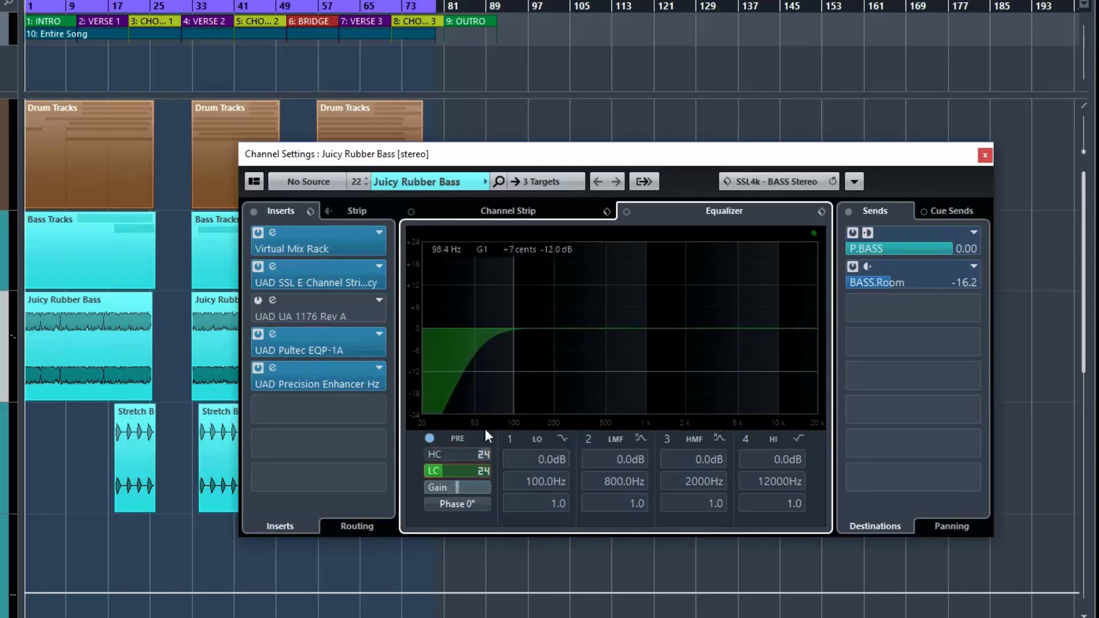
left_click(486, 471)
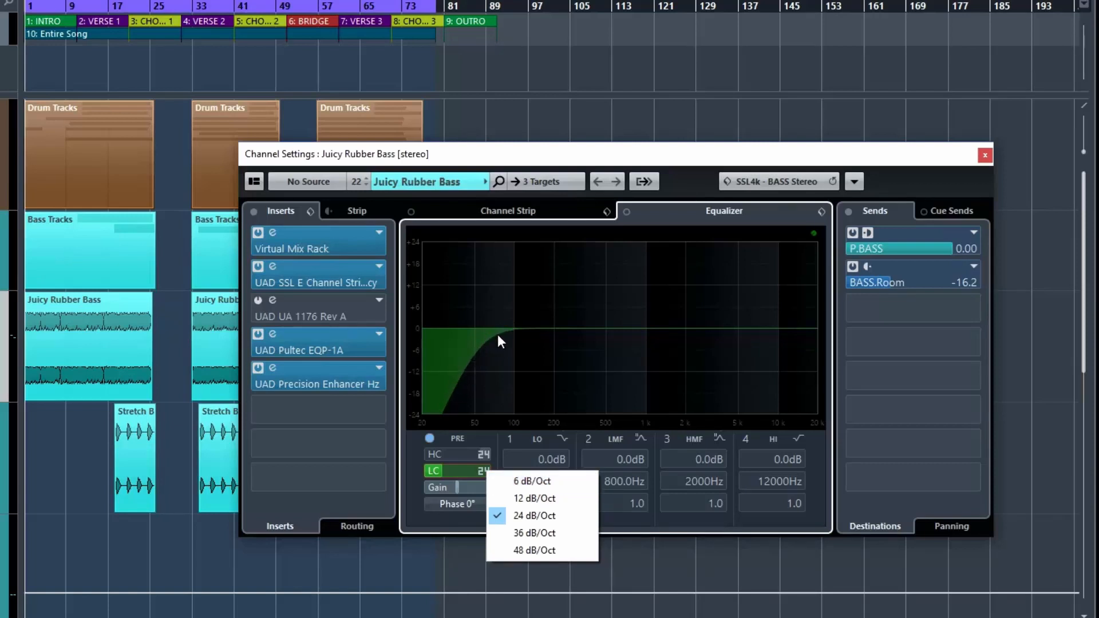
left_click(528, 482)
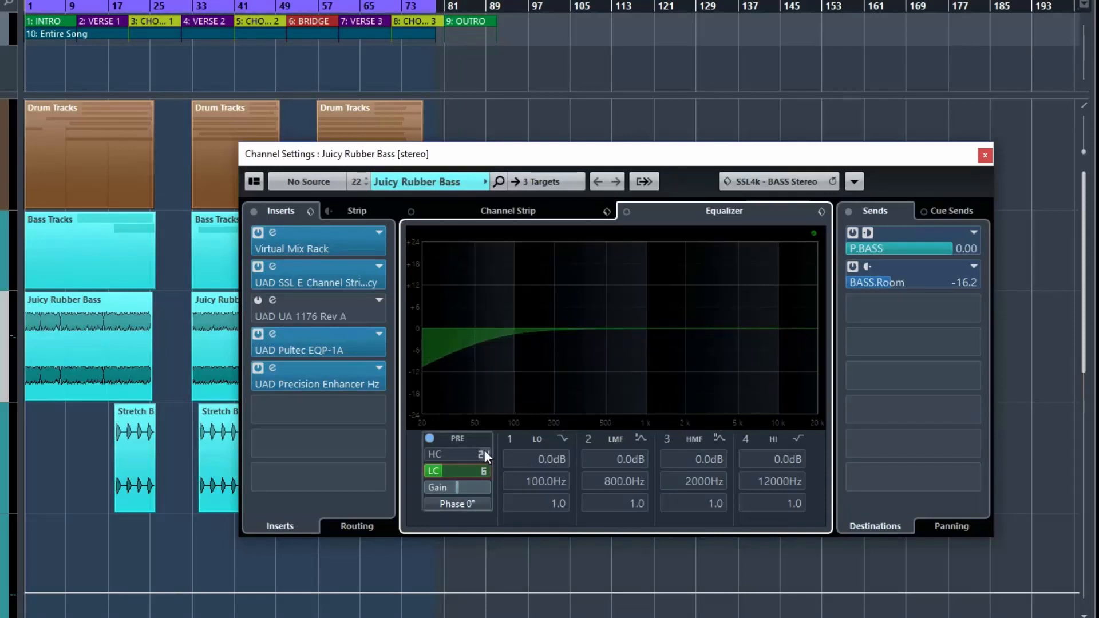
Try a 48 dB/Oct low-cut slope before setting the slope back to 24 dB/Oct
left_click(484, 470)
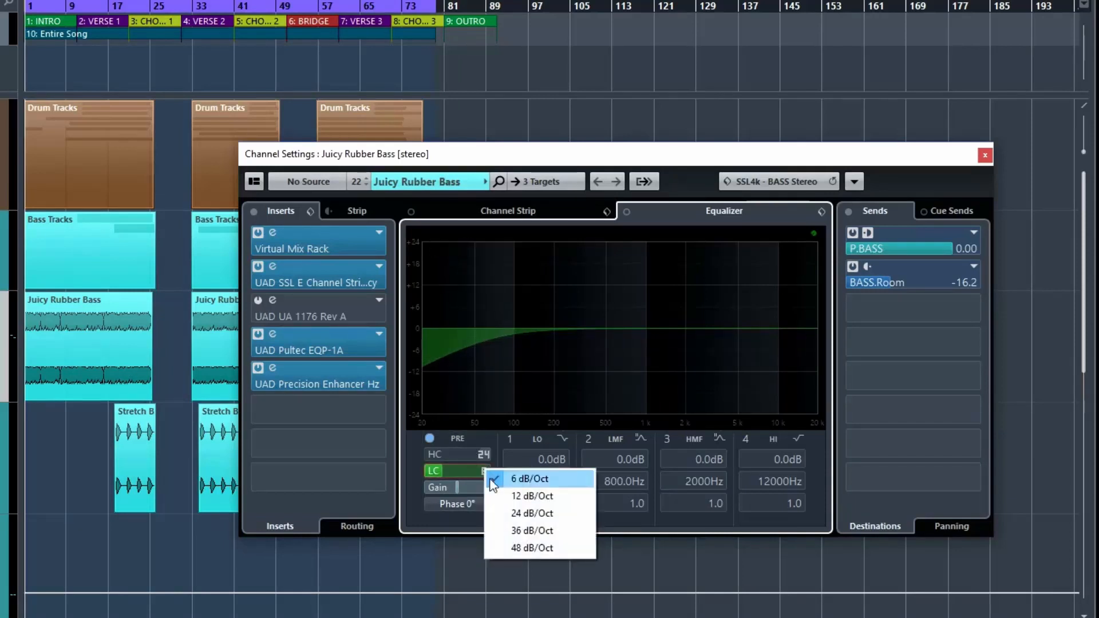
left_click(521, 549)
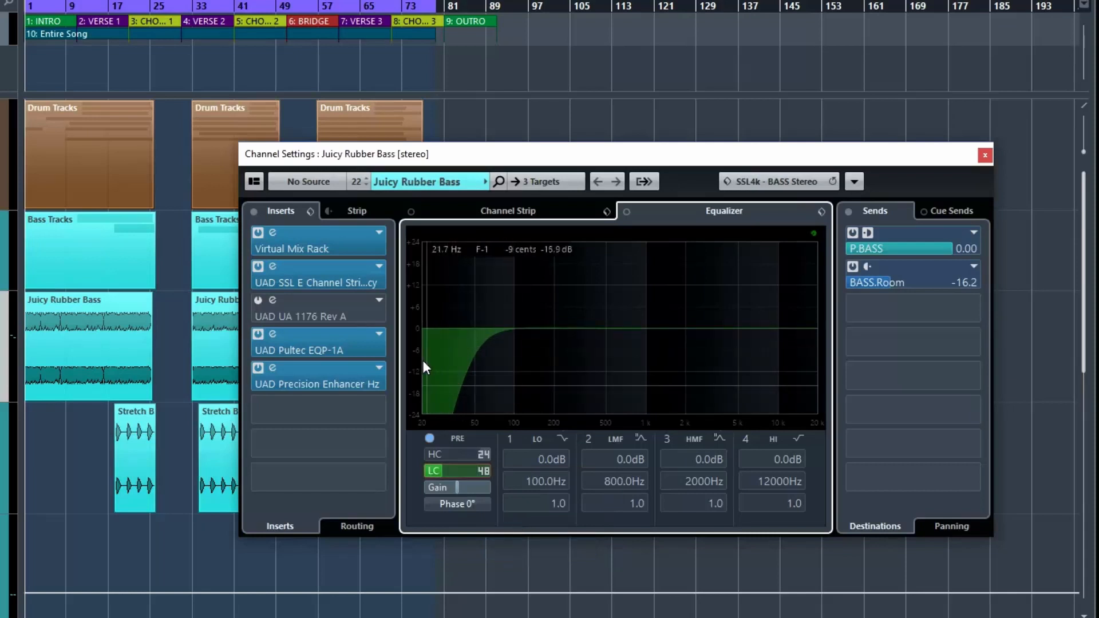
left_click(484, 471)
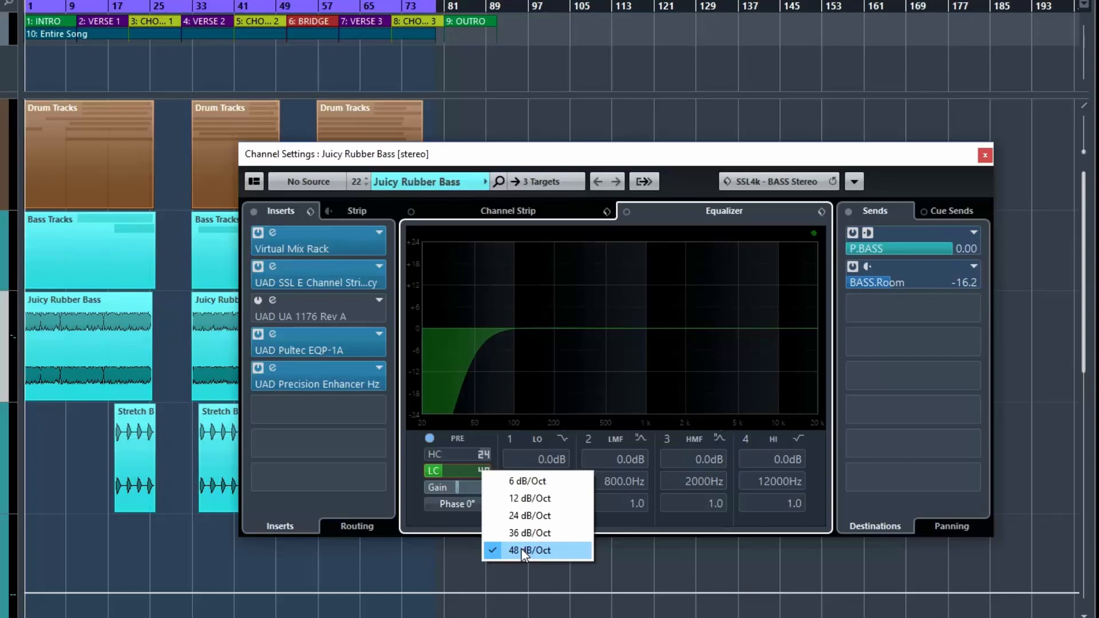
left_click(523, 516)
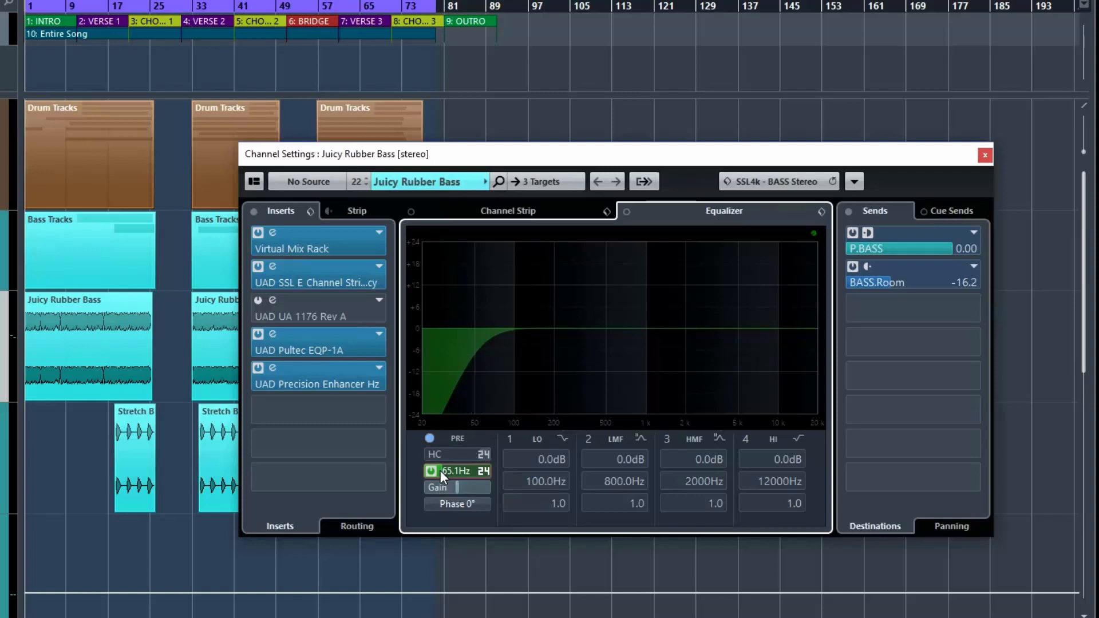
Sweep the low-cut filter frequency up and down between roughly 28 Hz and 134 Hz
left_click_drag(439, 472, 435, 471)
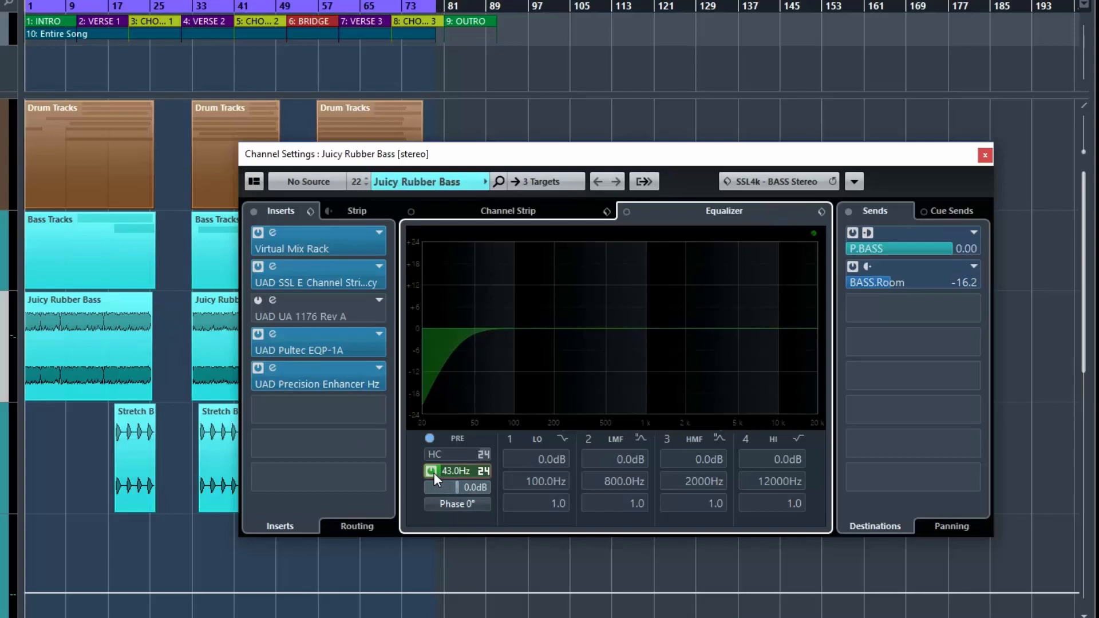
scroll(434, 474, "down", 5)
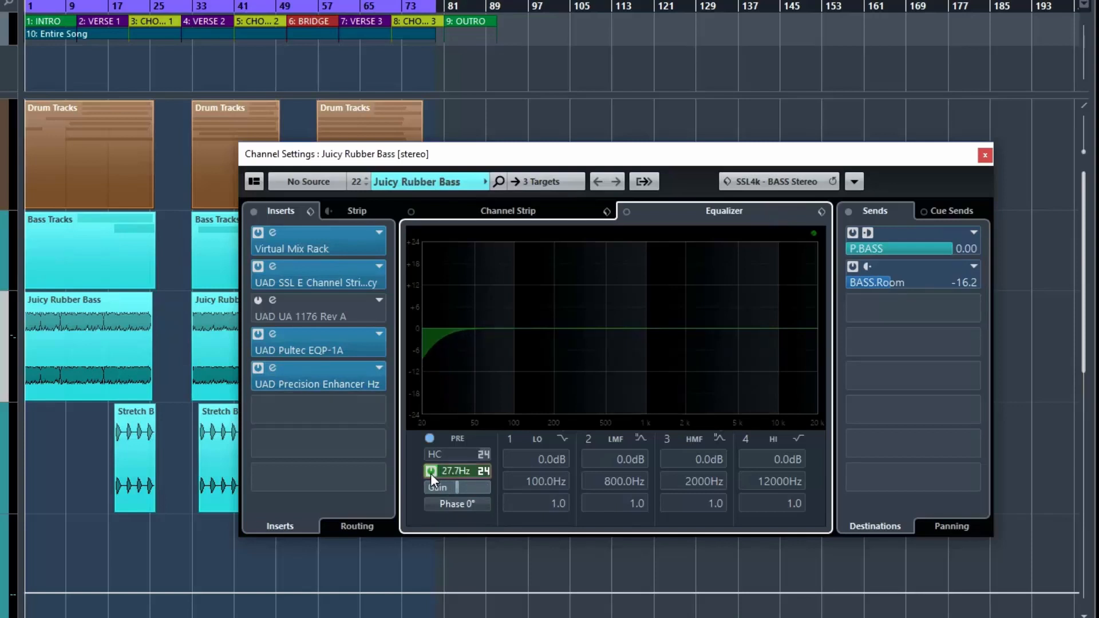
scroll(431, 473, "up", 6)
scroll(436, 473, "up", 7)
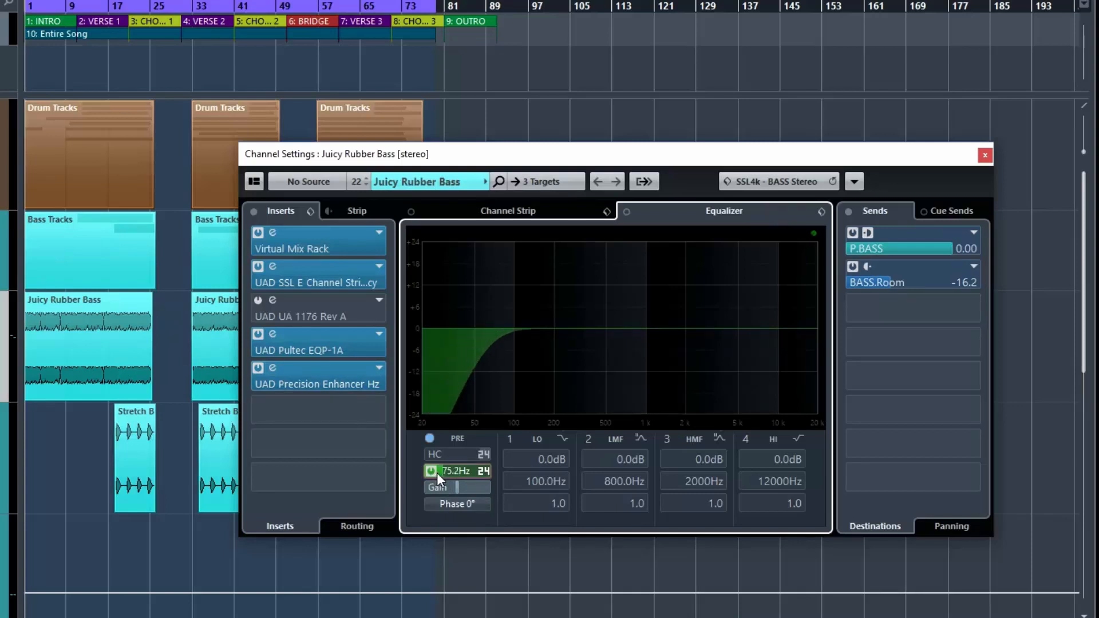
scroll(439, 473, "up", 2)
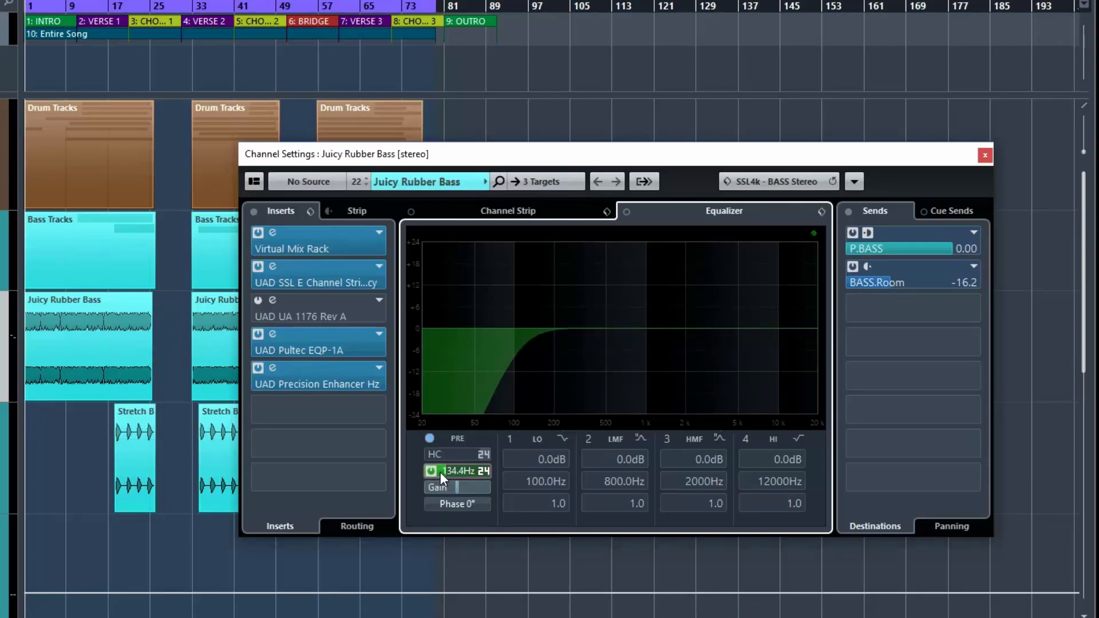
scroll(439, 471, "down", 2)
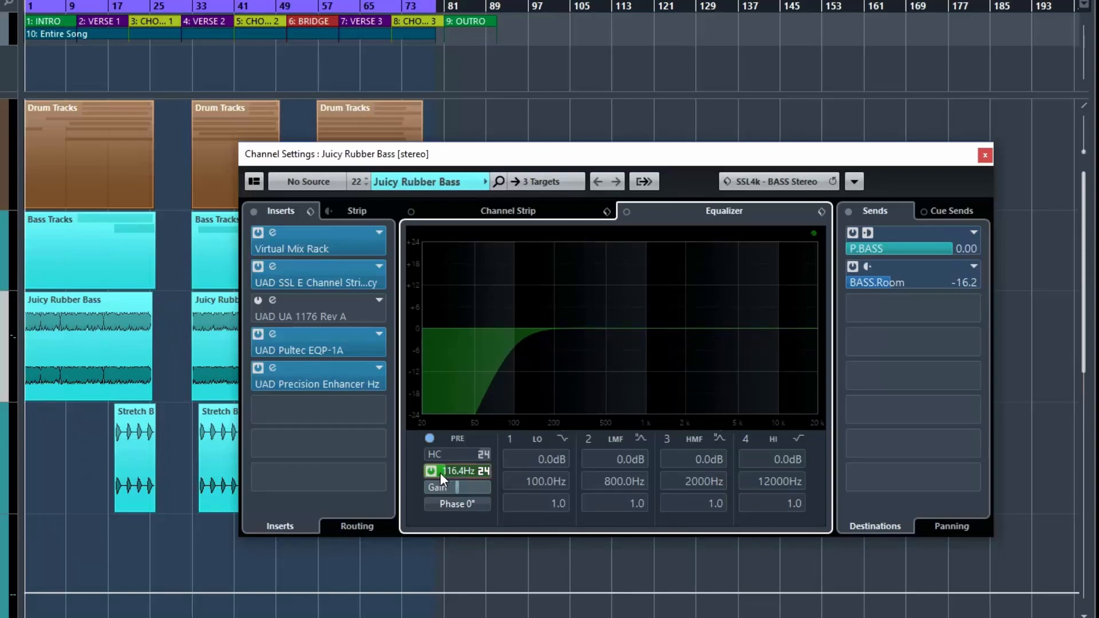
scroll(440, 474, "down", 6)
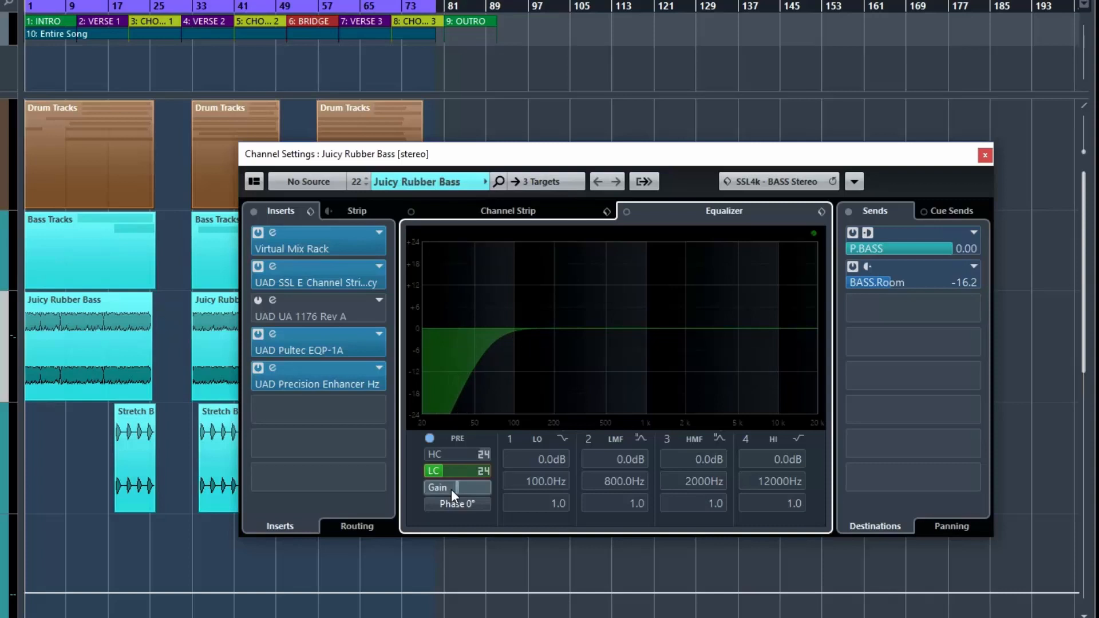
Toggle the high-cut filter on and off, and raise the low-cut frequency to about 204 Hz
left_click(430, 455)
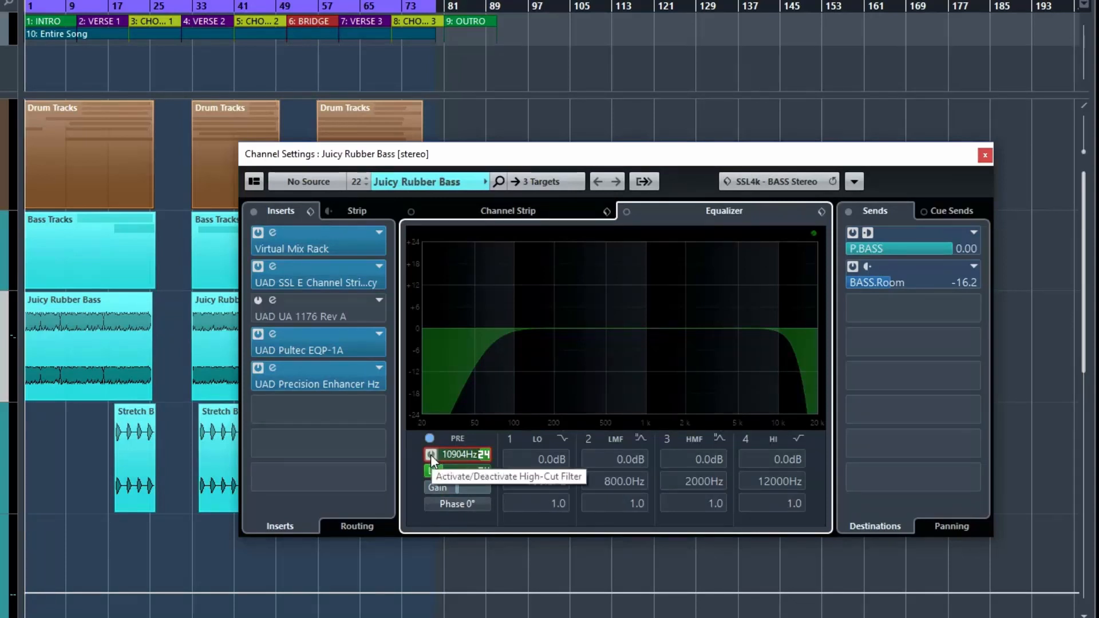
left_click(430, 455)
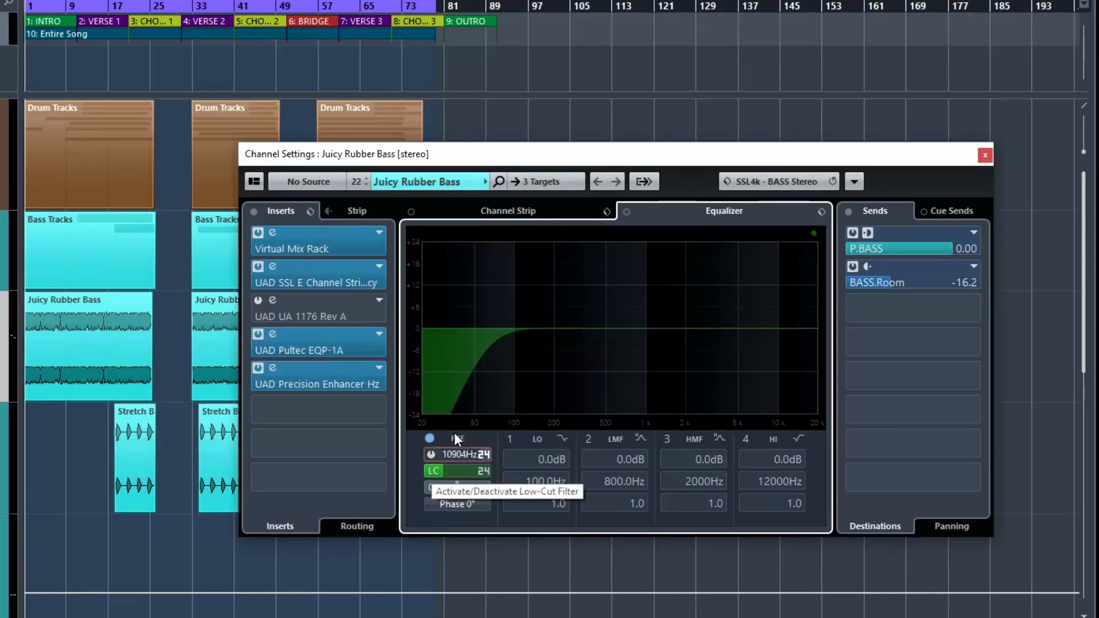
left_click_drag(442, 474, 451, 475)
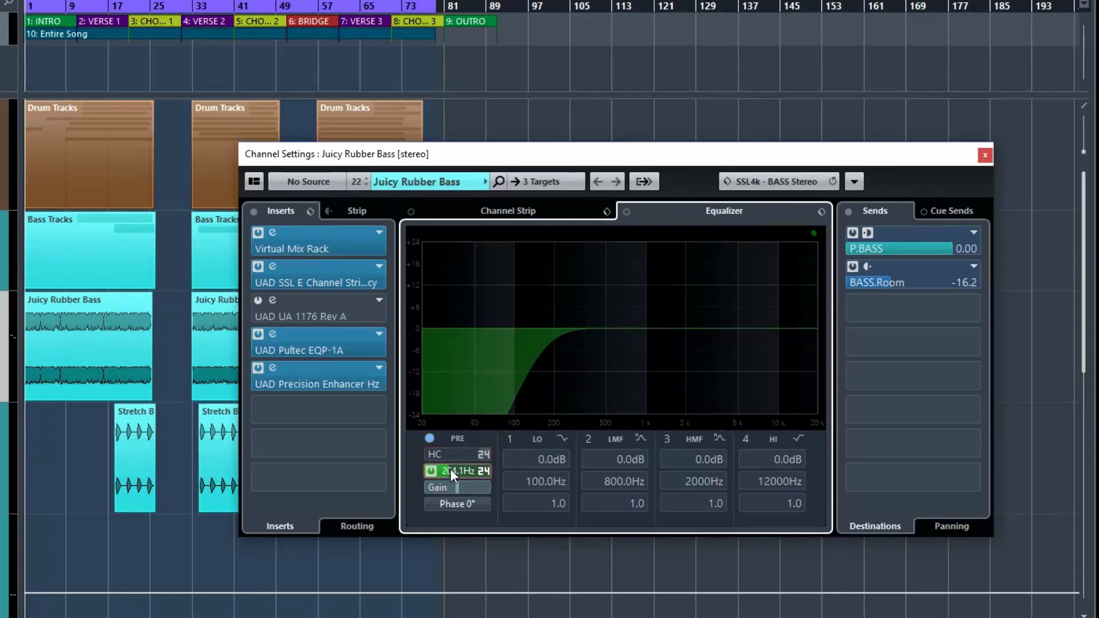
scroll(451, 469, "down", 5)
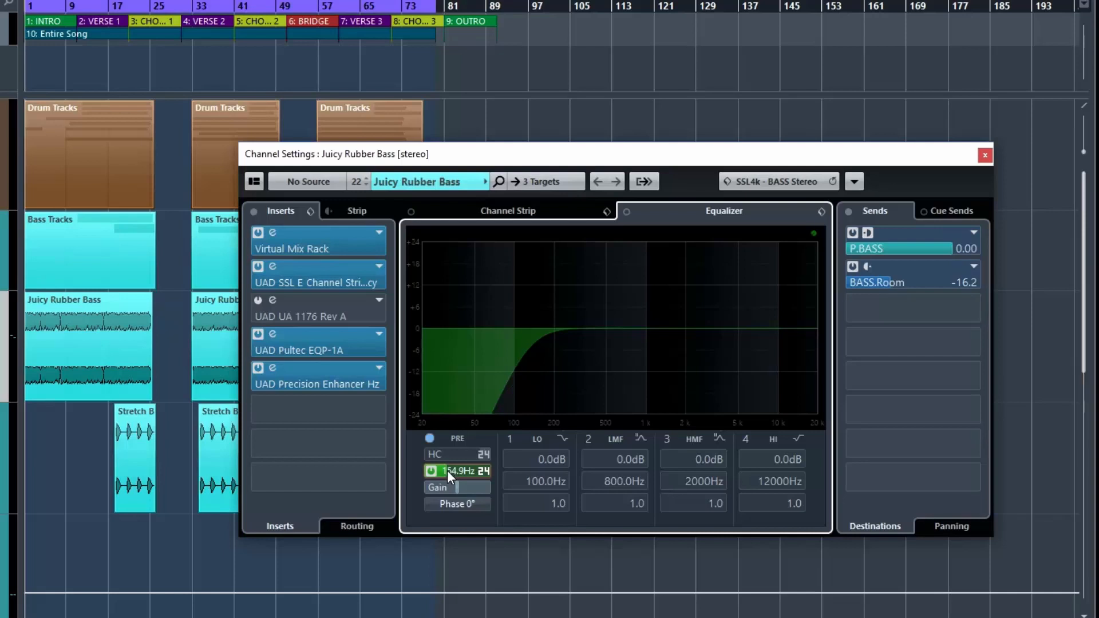
scroll(449, 471, "up", 5)
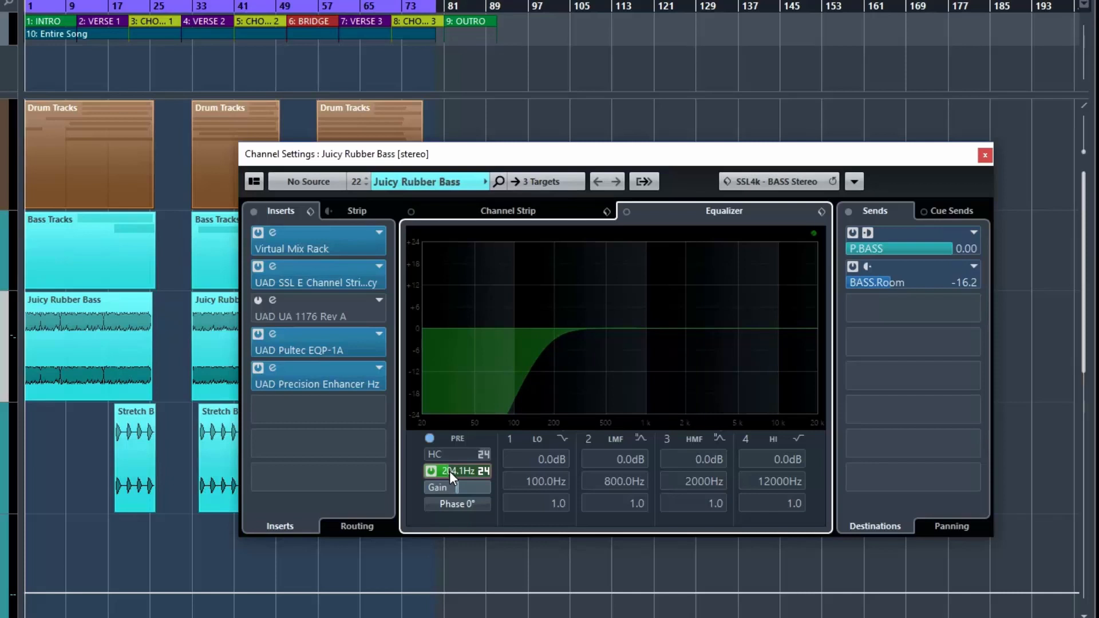
scroll(449, 472, "down", 3)
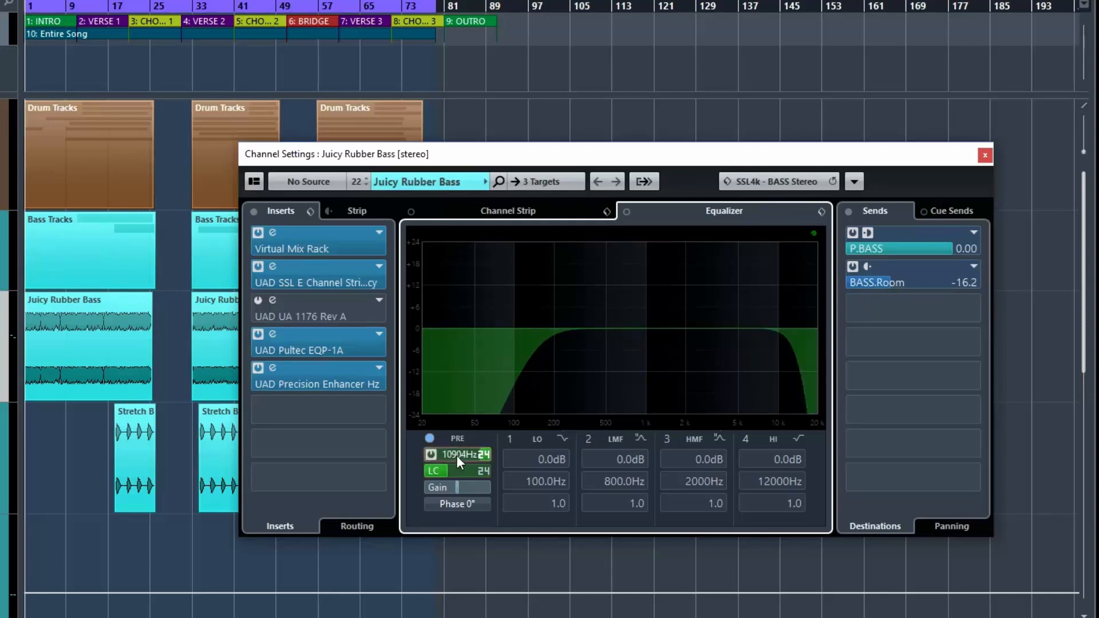
Lower the high-cut frequency to about 4063 Hz and disable both the high-cut and low-cut filters
left_click_drag(467, 455, 463, 456)
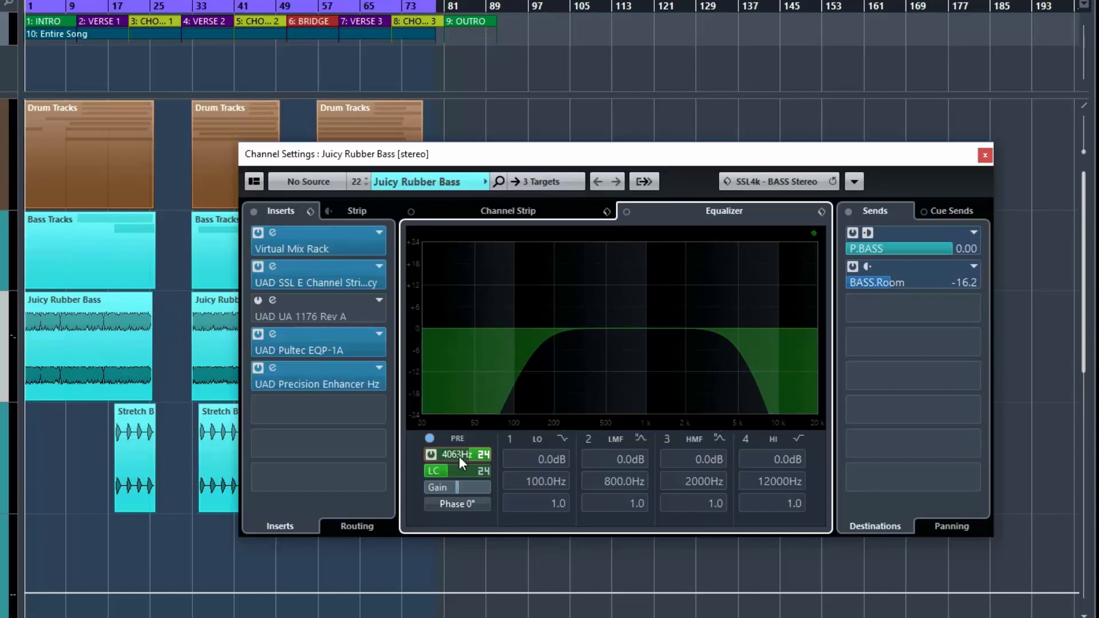
left_click(431, 455)
left_click(430, 472)
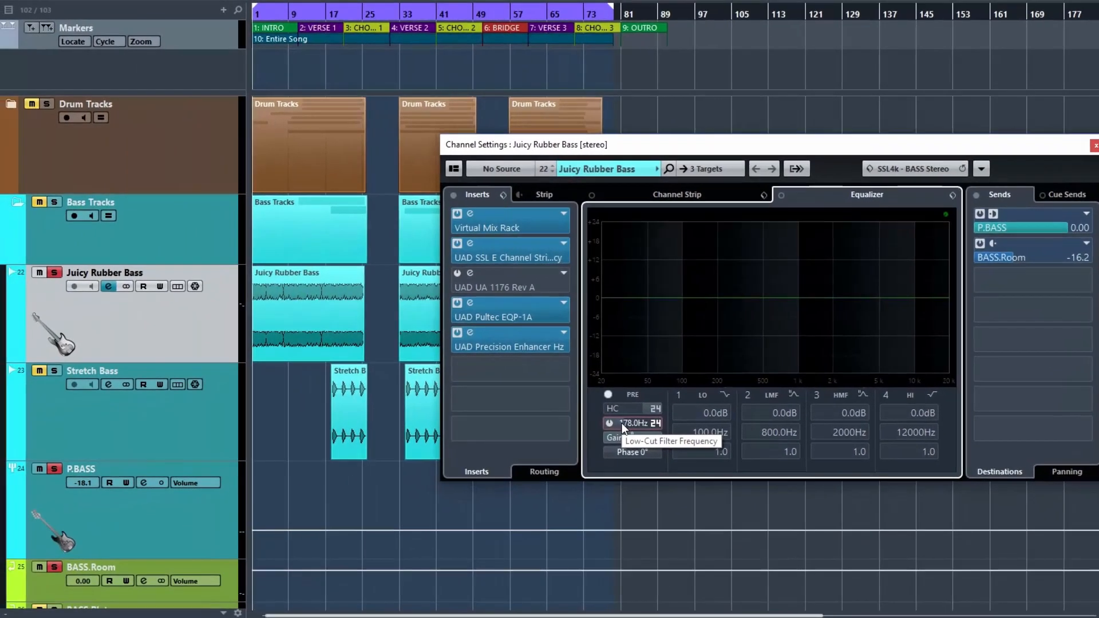
Start playback, re-enable the low-cut filter, and sweep its frequency between about 22 Hz and 134 Hz while listening
key("space")
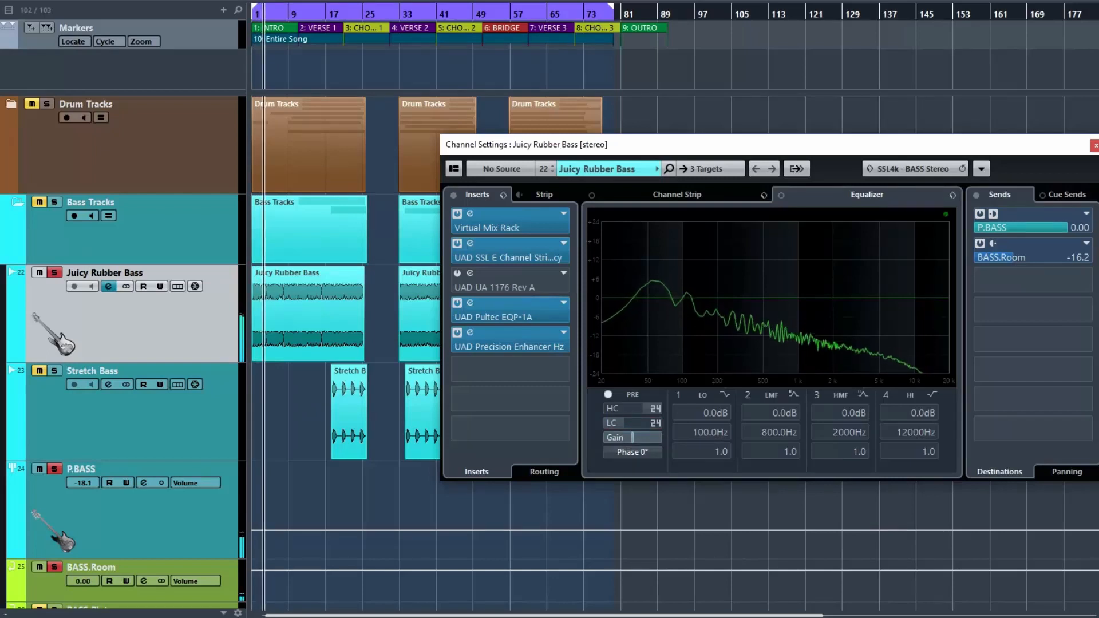
left_click(609, 423)
left_click_drag(604, 427, 600, 427)
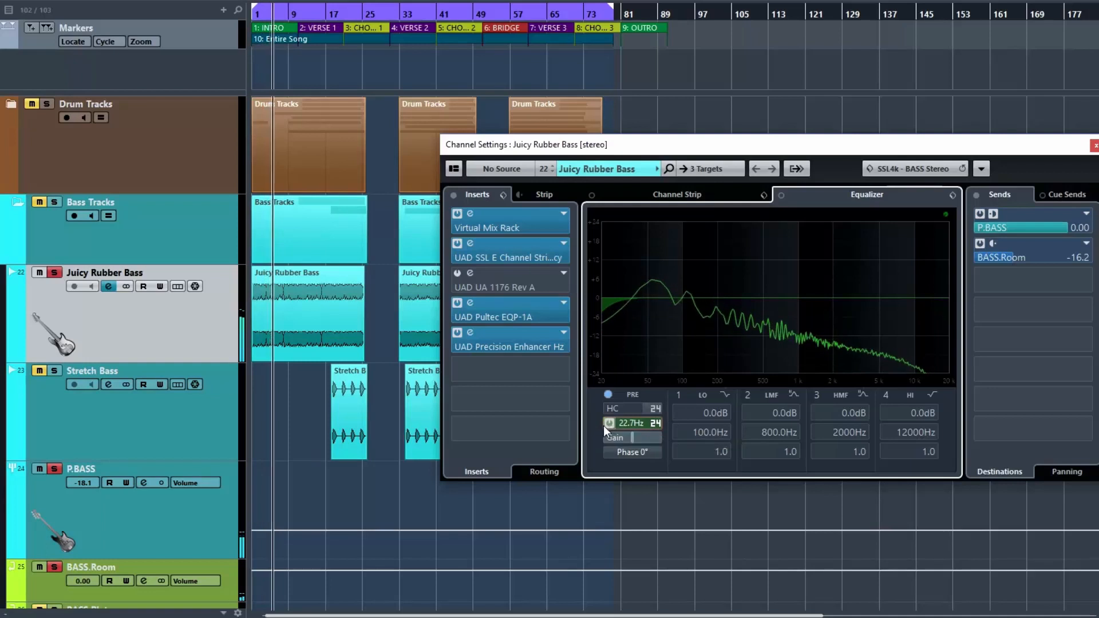
left_click_drag(607, 424, 614, 425)
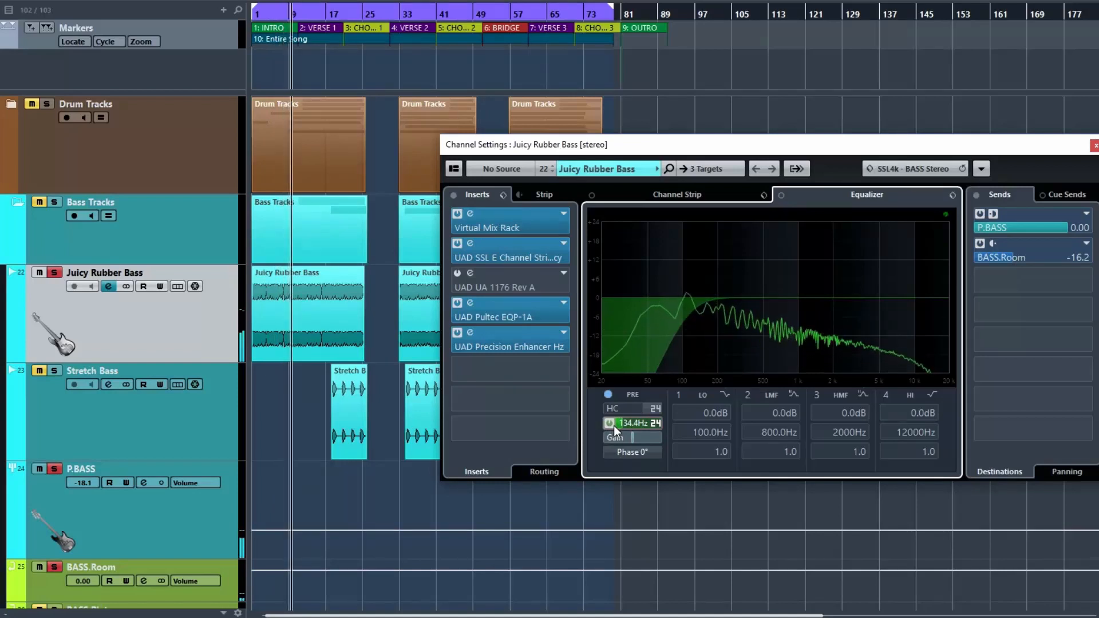
left_click_drag(613, 426, 612, 427)
scroll(612, 427, "down", 5)
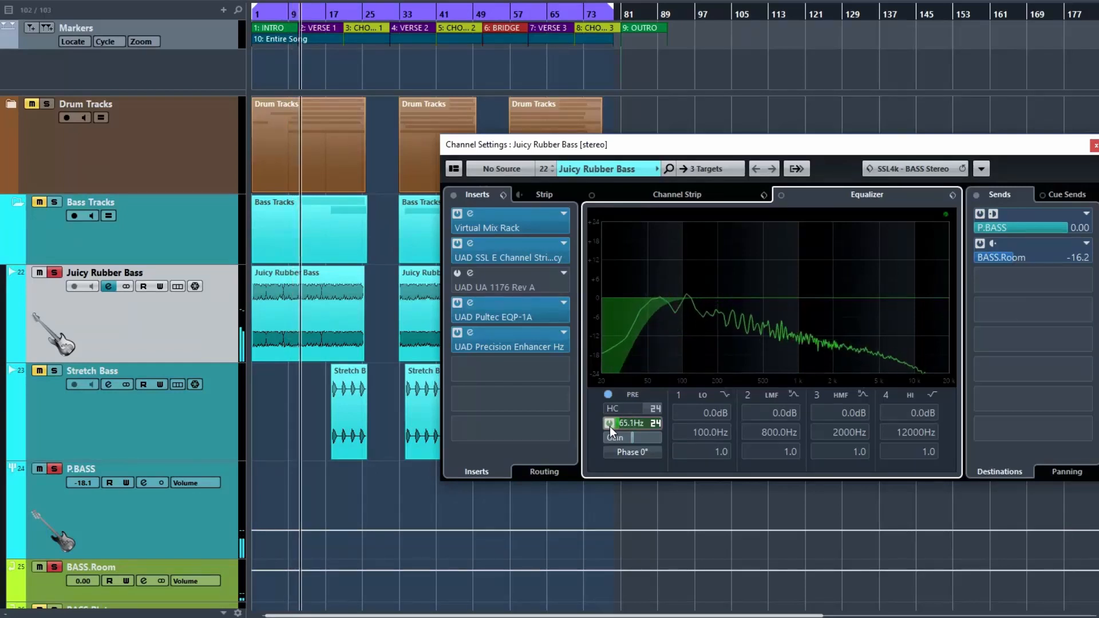
scroll(609, 426, "down", 3)
scroll(608, 425, "down", 5)
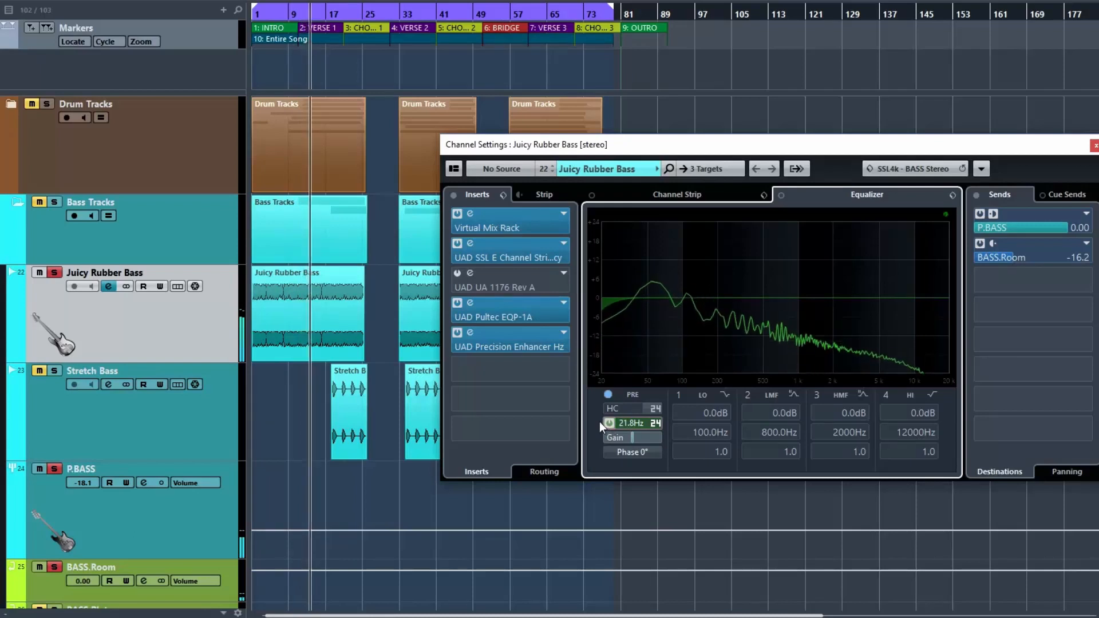
scroll(602, 423, "up", 3)
scroll(606, 423, "up", 3)
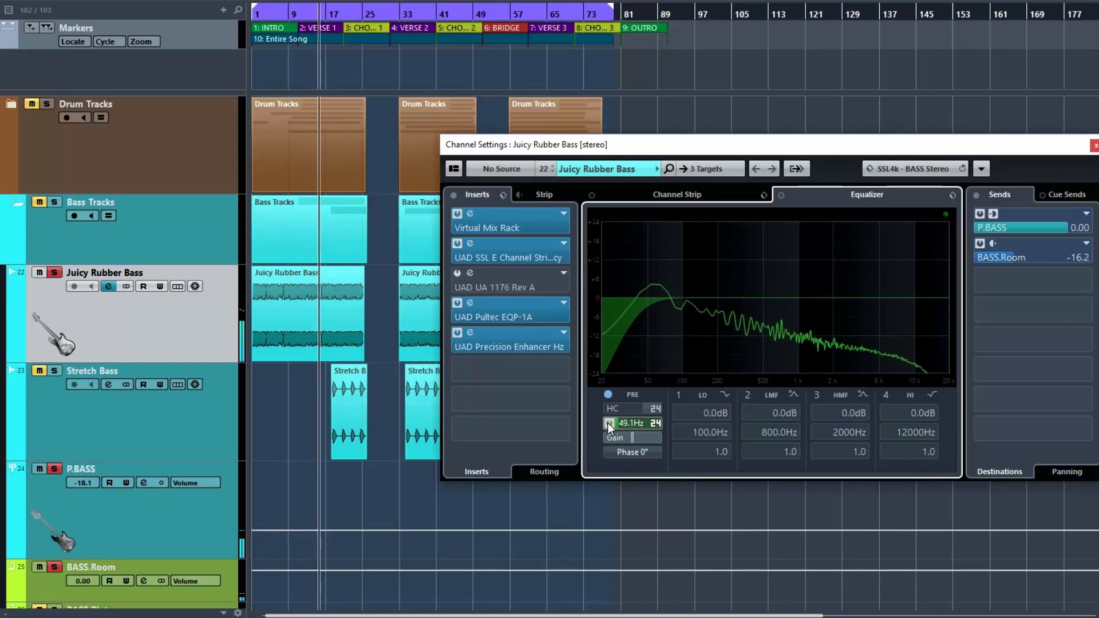
scroll(609, 424, "up", 3)
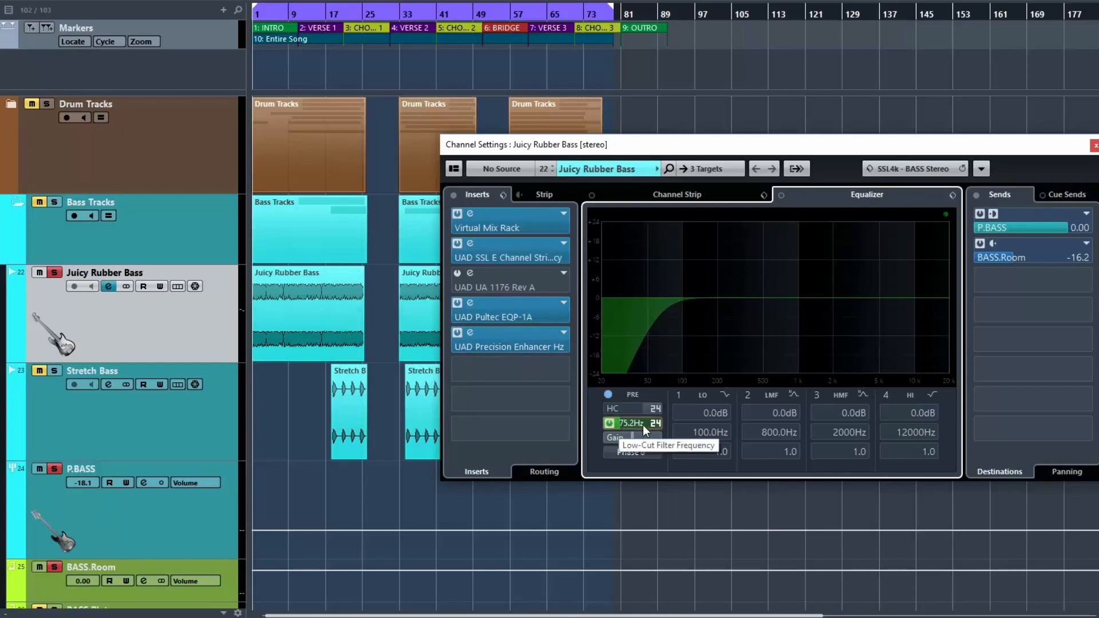
left_click_drag(620, 424, 614, 424)
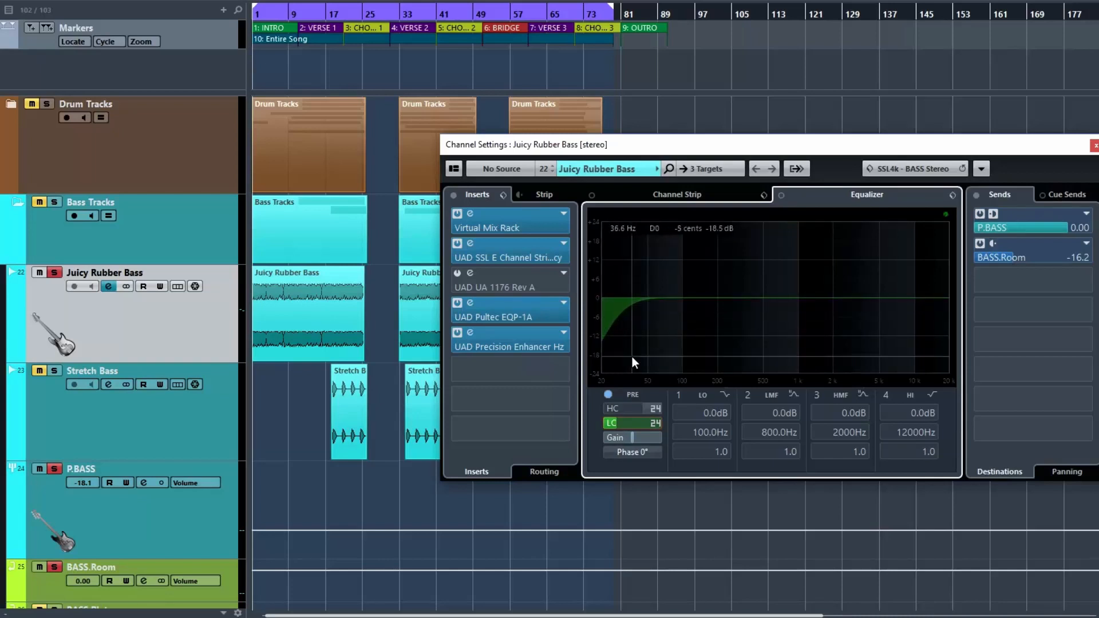
Expand the Drum Tracks folder and select the Kick Drum track to show its channel settings
left_click(58, 272)
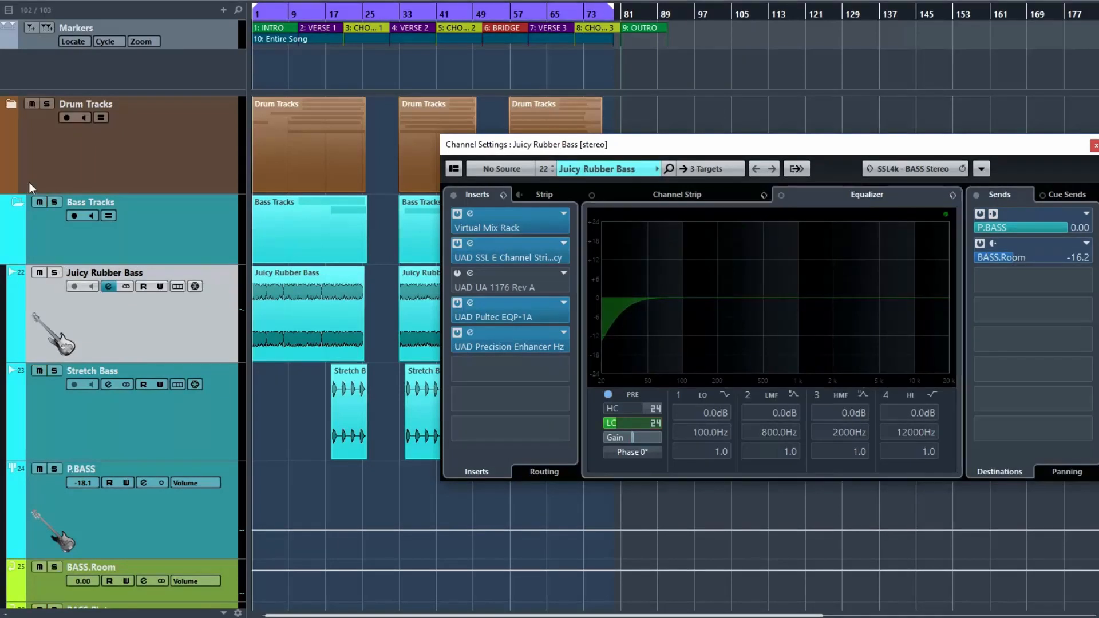
left_click(10, 106)
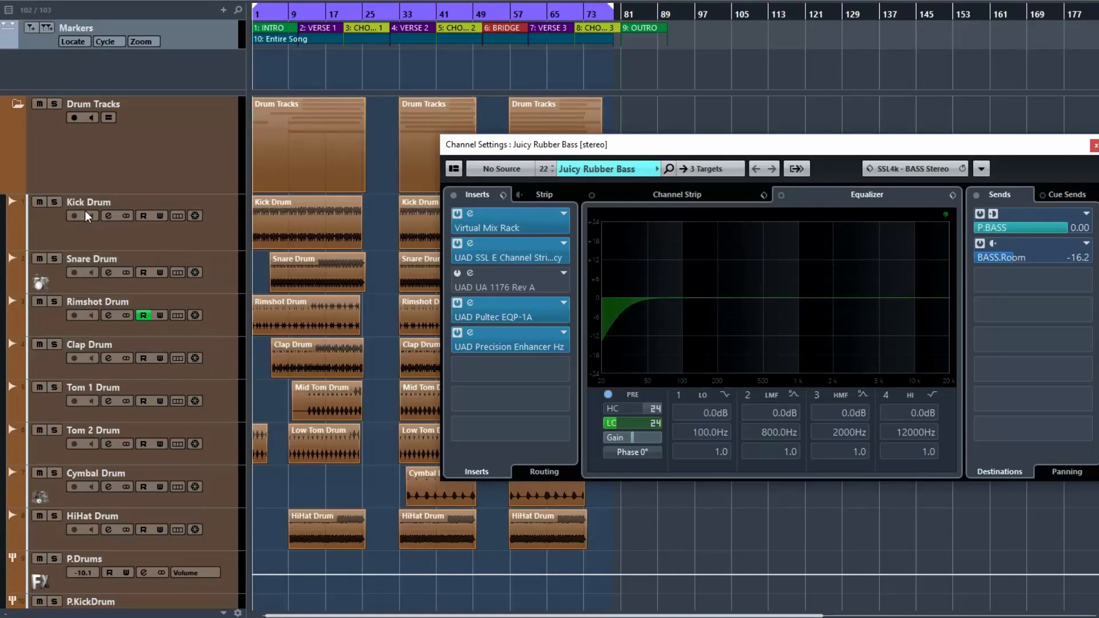
left_click(57, 203)
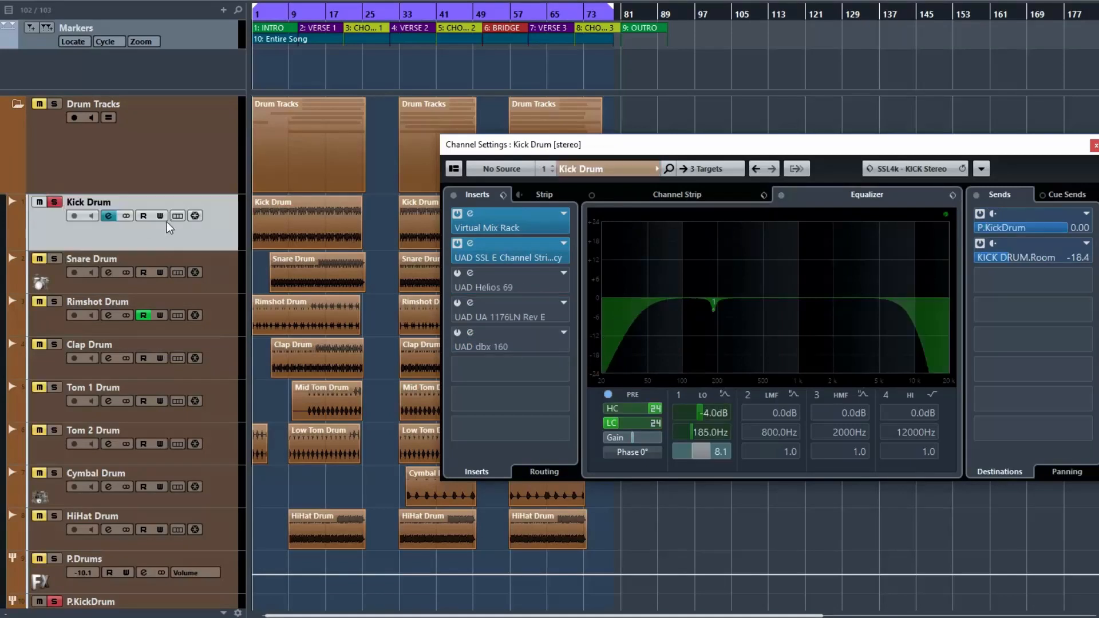
Move the solo from the Kick Drum to the Rimshot Drum track, showing its channel settings, and start playback
left_click(58, 204)
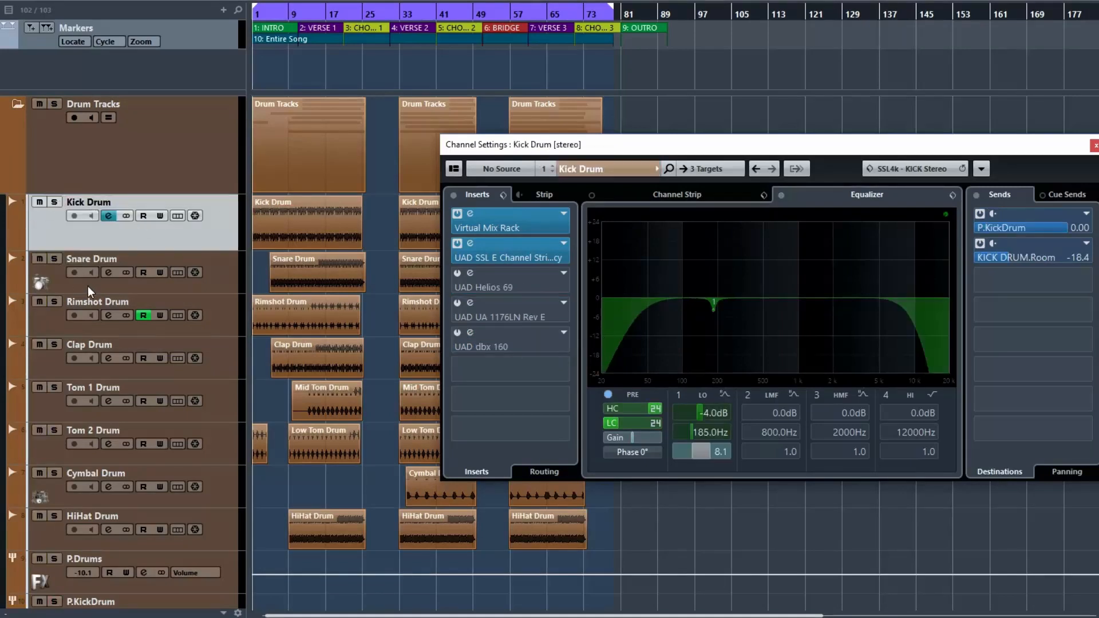
left_click(57, 303)
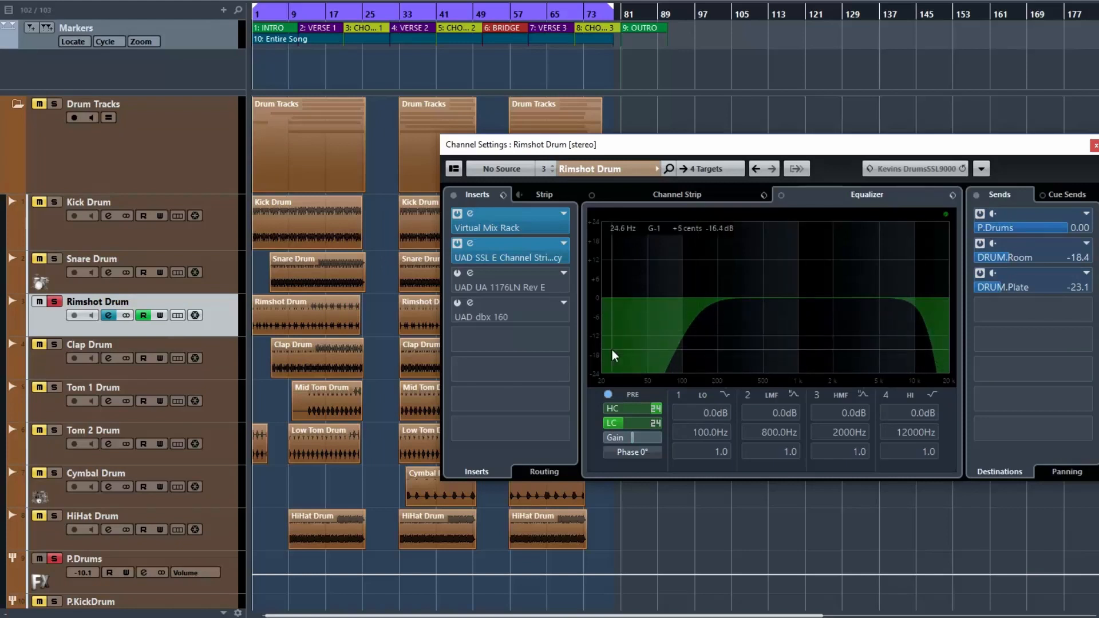
mouse_move(620, 426)
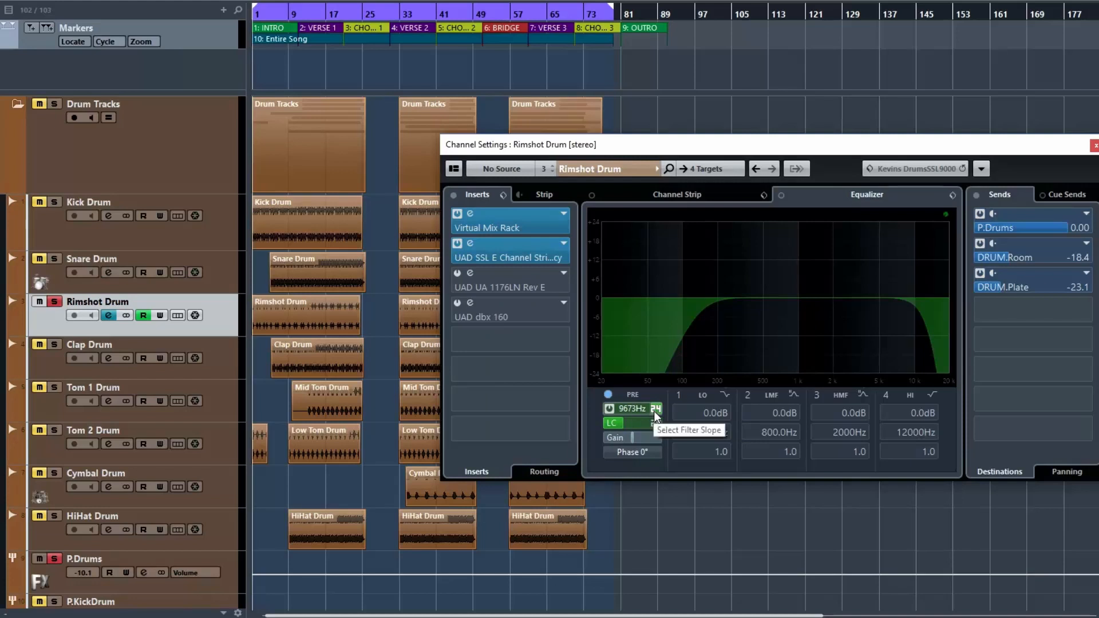
key("space")
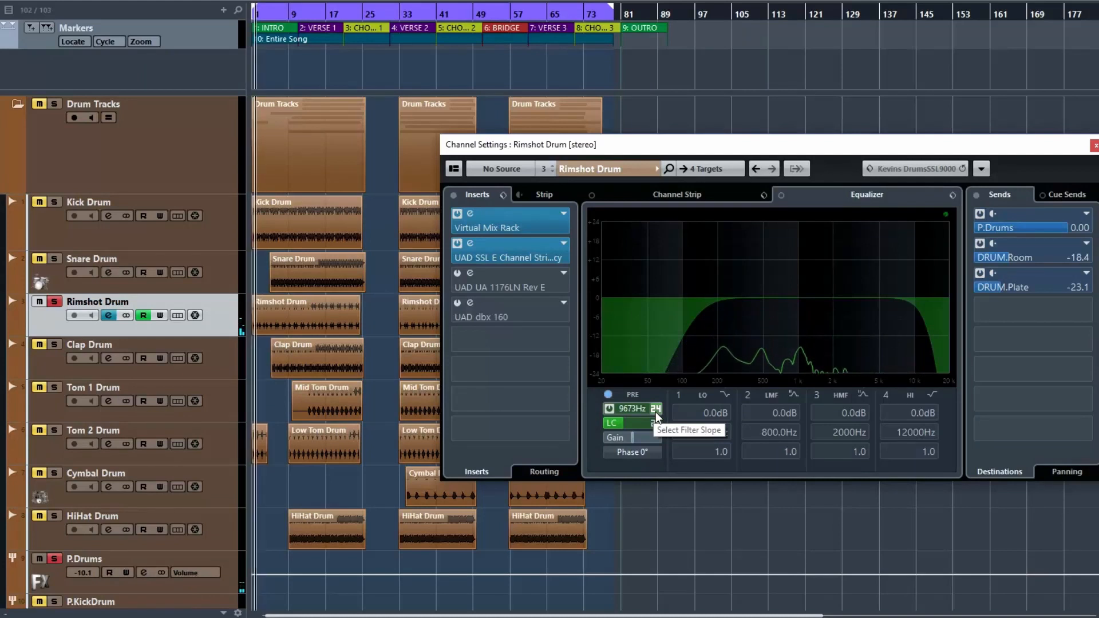
Disable the low-cut and high-cut filters on the Rimshot Drum, then re-enable both while listening
left_click(607, 422)
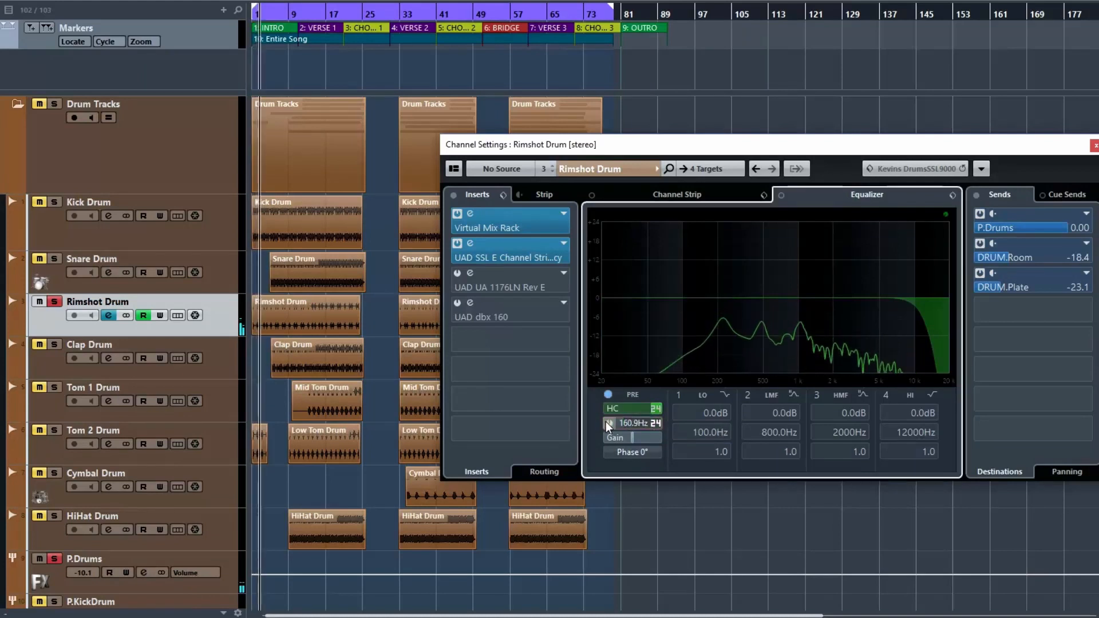
left_click(606, 407)
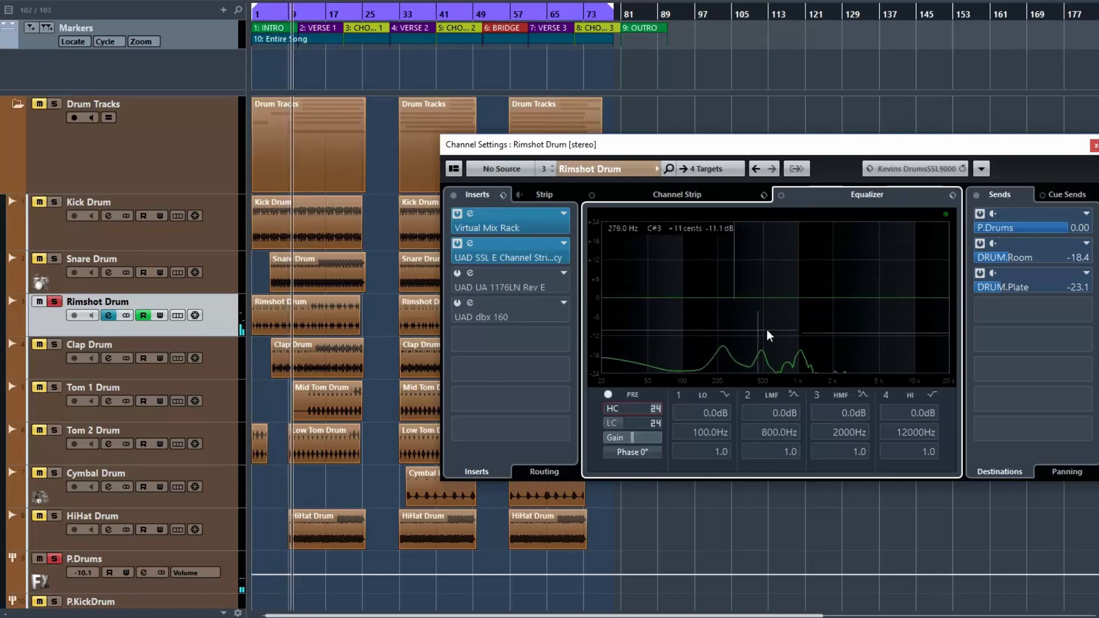
left_click(611, 425)
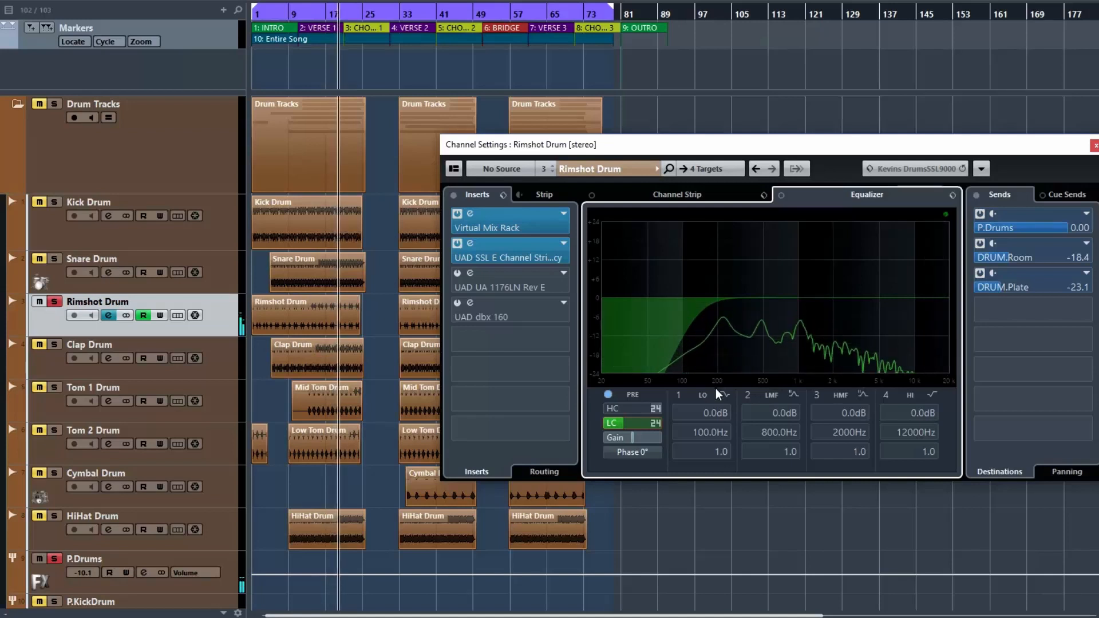
left_click(614, 408)
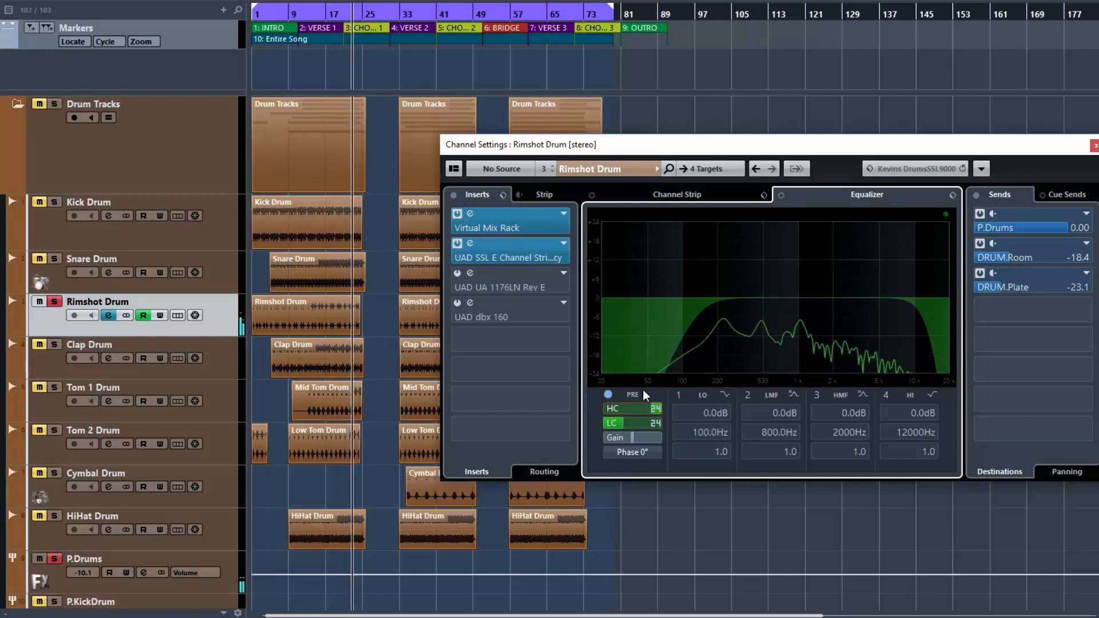
Sweep the high-cut frequency between about 610 Hz and 8 kHz while listening, finally setting it to about 6682 Hz
scroll(644, 409, "down", 2)
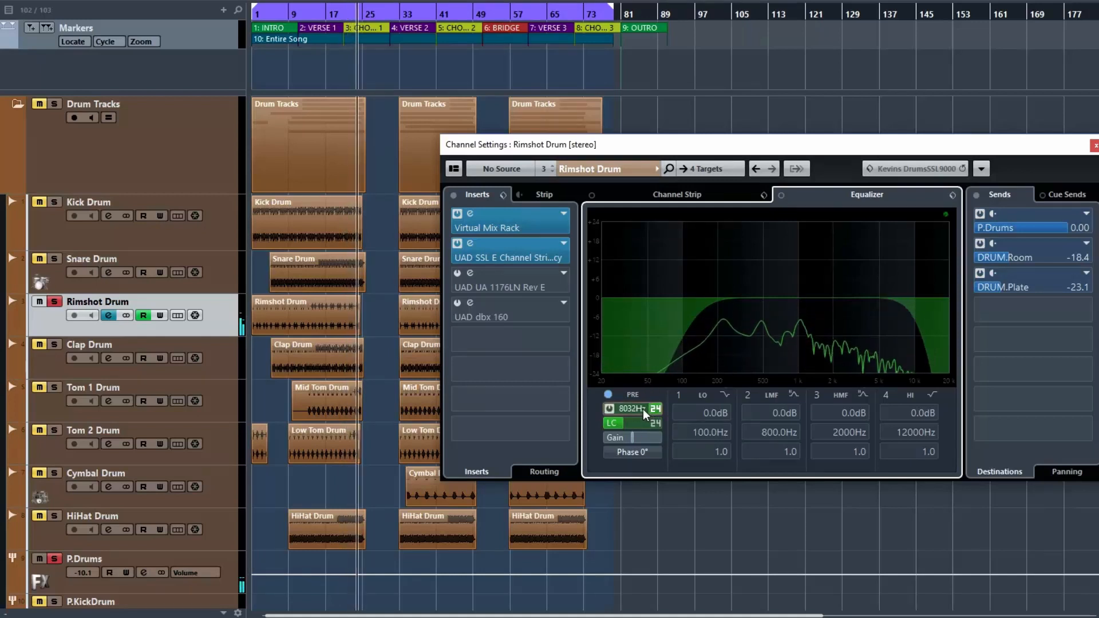
scroll(642, 410, "down", 3)
scroll(636, 416, "down", 2)
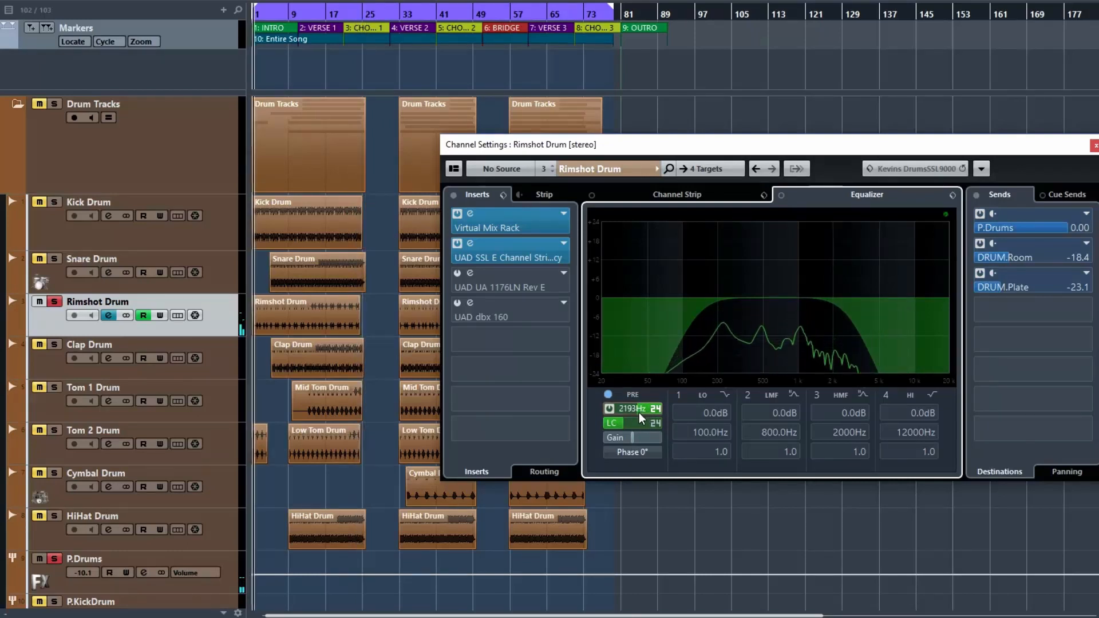
scroll(635, 412, "down", 1)
scroll(630, 410, "down", 6)
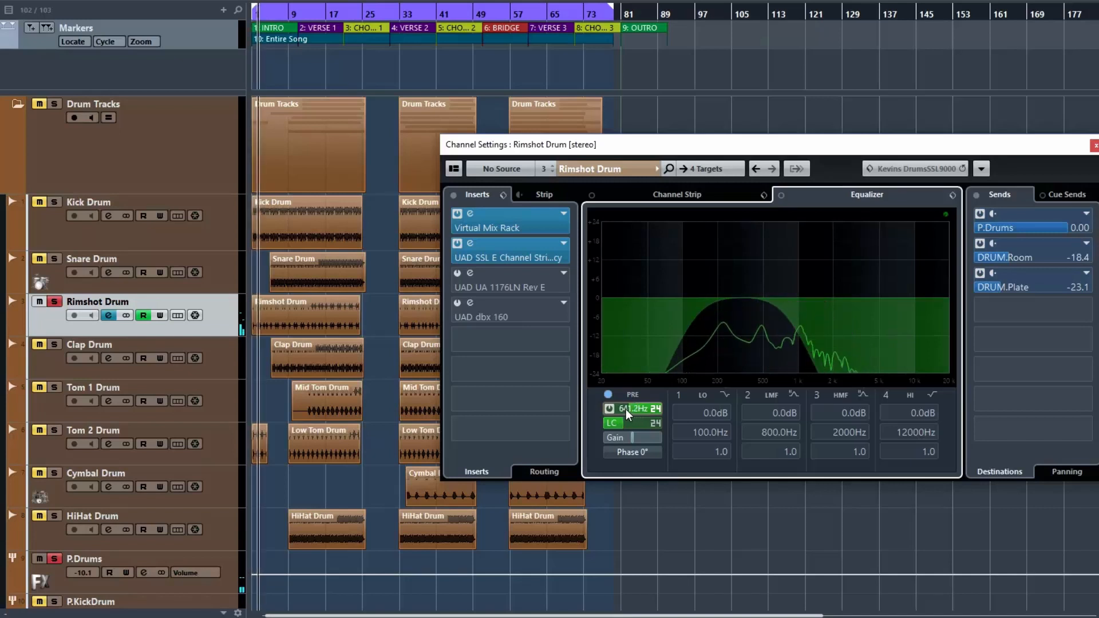
scroll(626, 410, "up", 1)
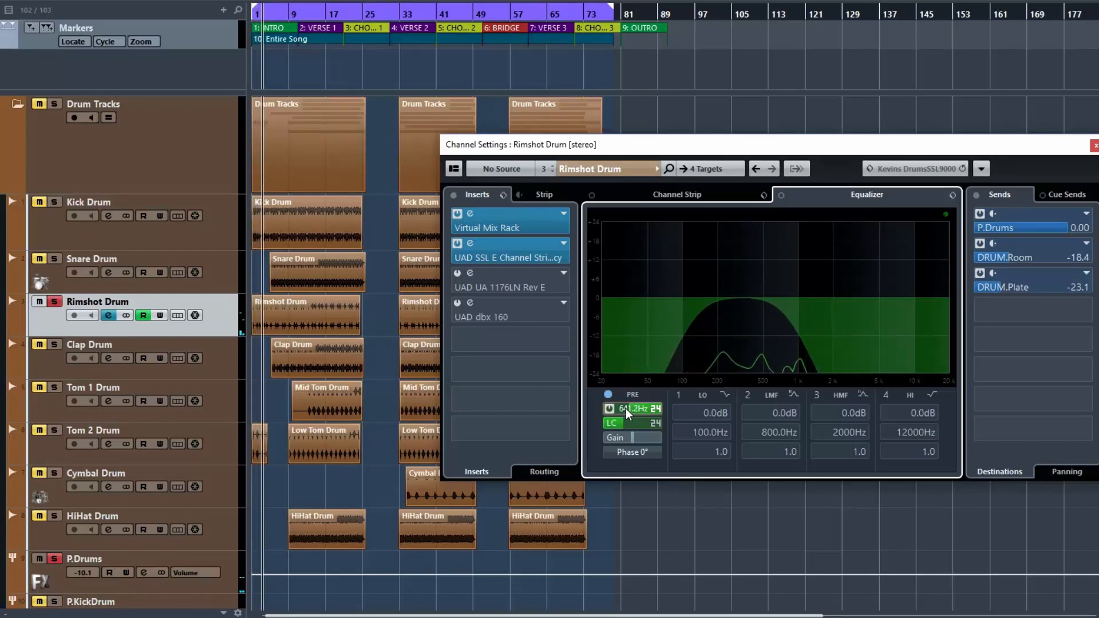
scroll(628, 408, "up", 1)
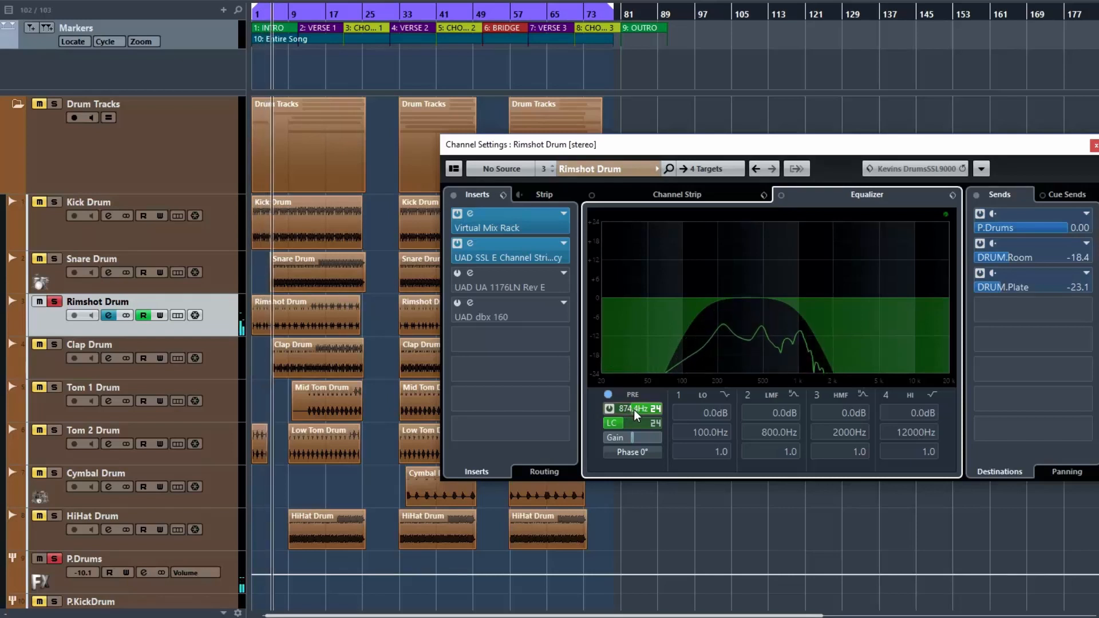
scroll(634, 409, "up", 5)
scroll(639, 409, "down", 9)
scroll(633, 408, "down", 1)
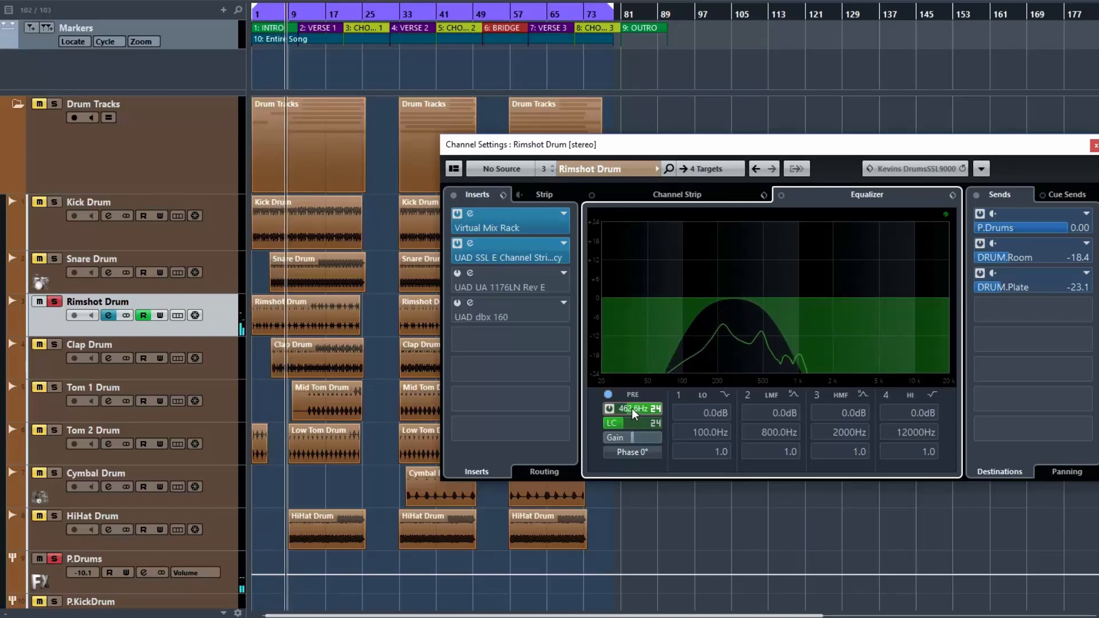
left_click_drag(633, 408, 655, 415)
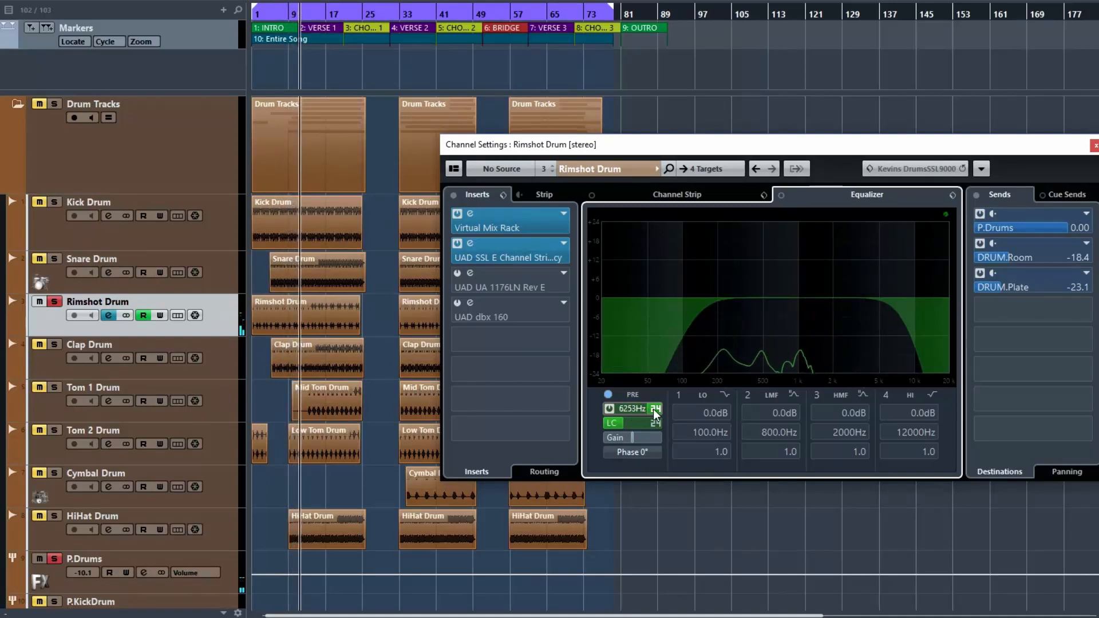
left_click_drag(655, 415, 642, 416)
left_click_drag(635, 411, 655, 408)
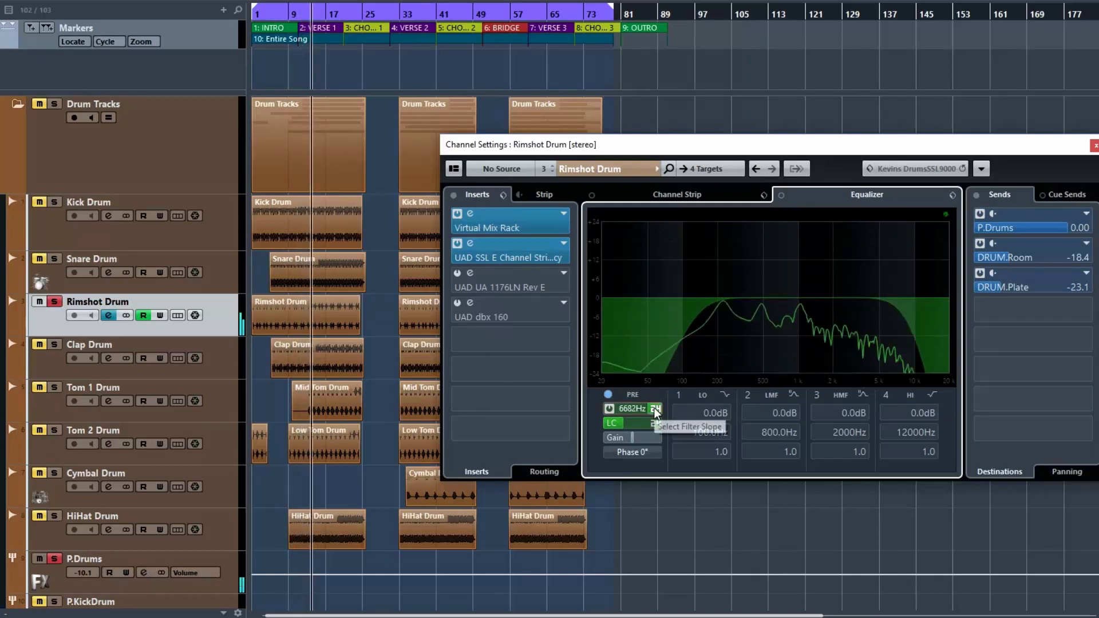